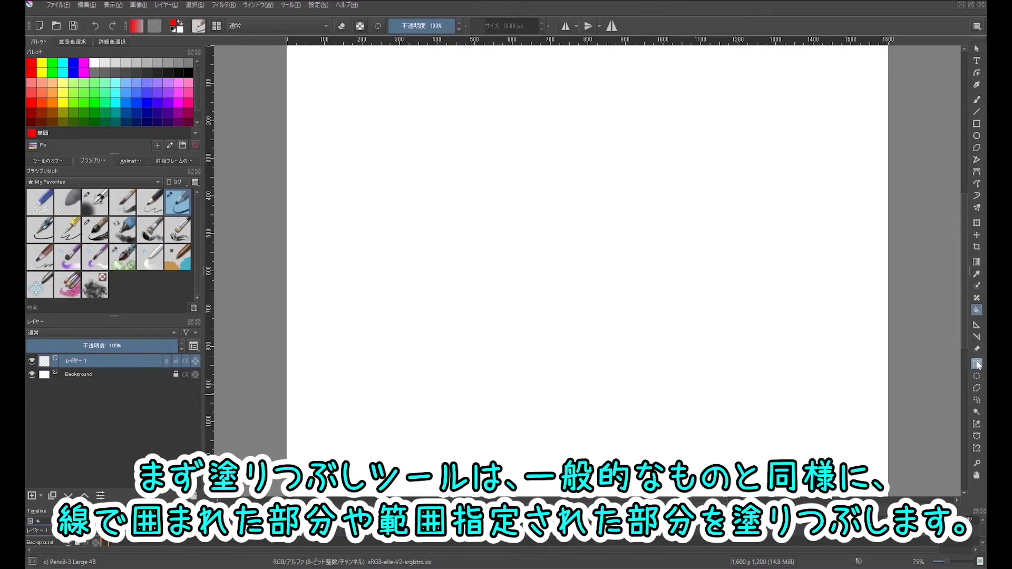
# Select a rectangle on the canvas and fill it red
pyautogui.click(977, 364)
pyautogui.moveTo(355, 245); pyautogui.dragTo(542, 390)
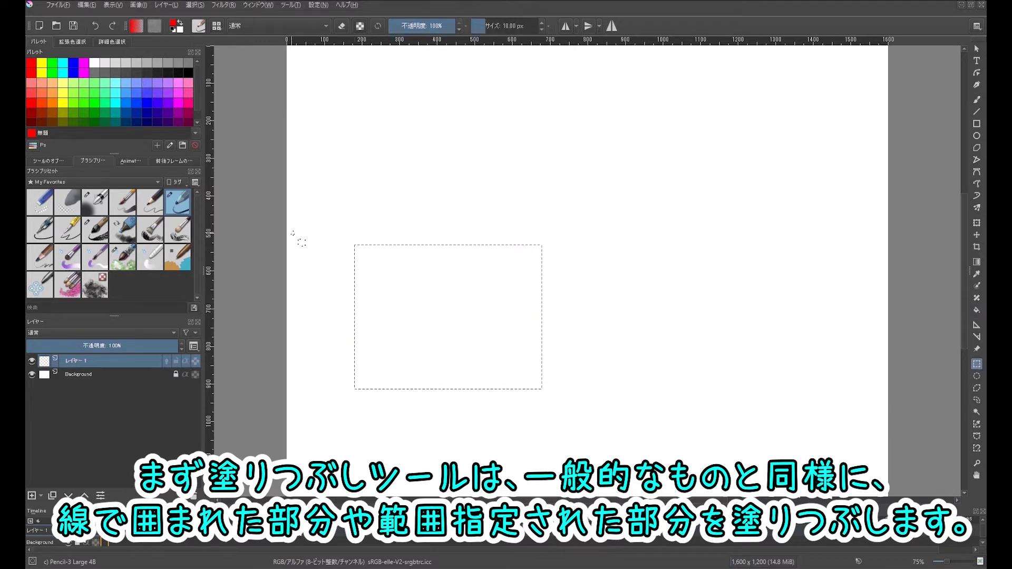
pyautogui.click(977, 310)
pyautogui.click(465, 302)
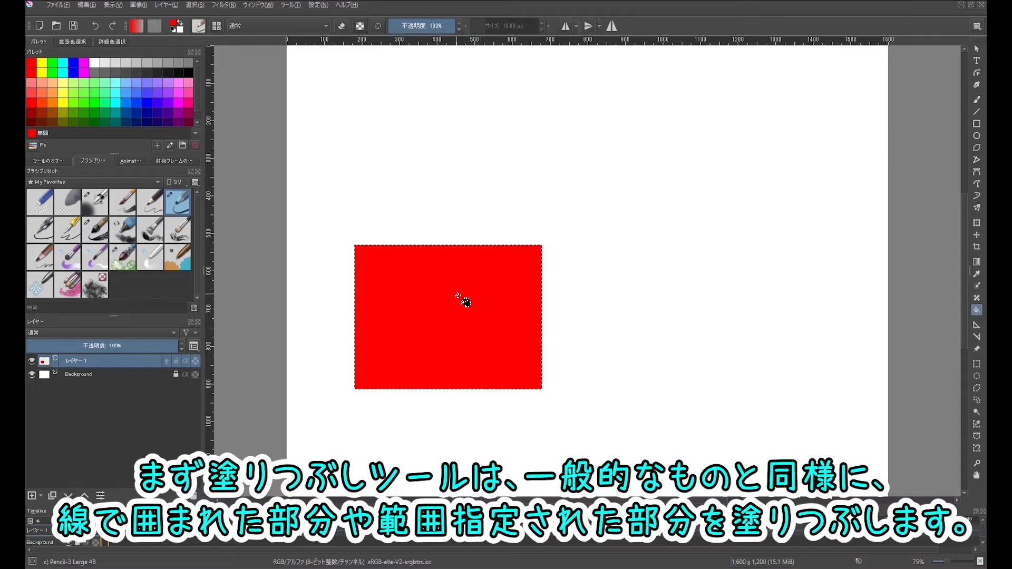
pyautogui.hotkey('ctrl', 'shift', 'a')
# Draw two overlapping black circles beside the rectangle
pyautogui.press('d')
pyautogui.press('b')
pyautogui.moveTo(617, 377)
pyautogui.mouseDown()
pyautogui.moveTo(594, 274)
pyautogui.moveTo(700, 266)
pyautogui.moveTo(638, 384)
pyautogui.moveTo(617, 377)
pyautogui.mouseUp()
pyautogui.moveTo(738, 381)
pyautogui.mouseDown()
pyautogui.moveTo(685, 258)
pyautogui.moveTo(786, 369)
pyautogui.moveTo(739, 380)
pyautogui.mouseUp()
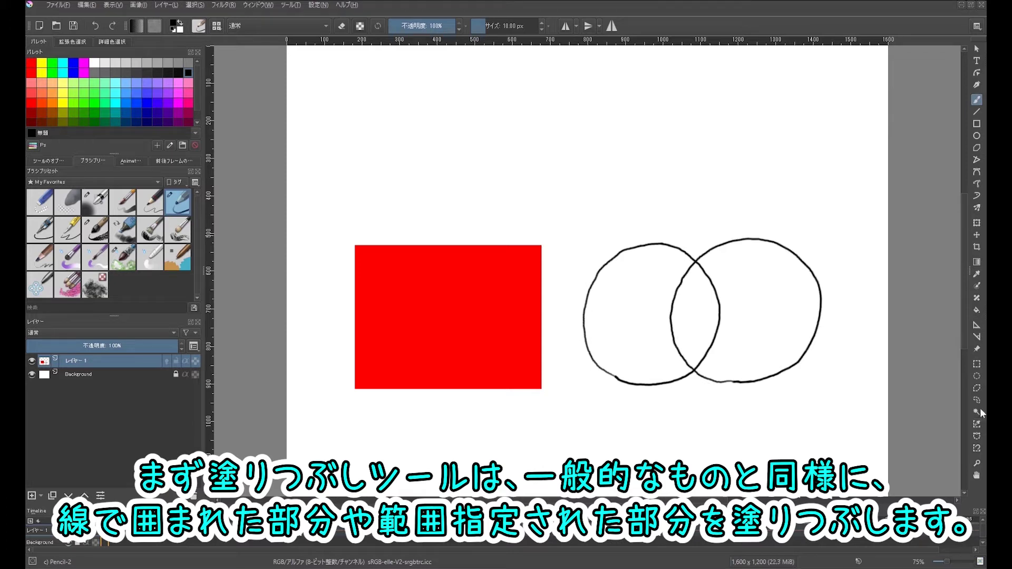
# Fill the left circle yellow, the overlap green and the right circle cyan
pyautogui.click(977, 310)
pyautogui.click(41, 63)
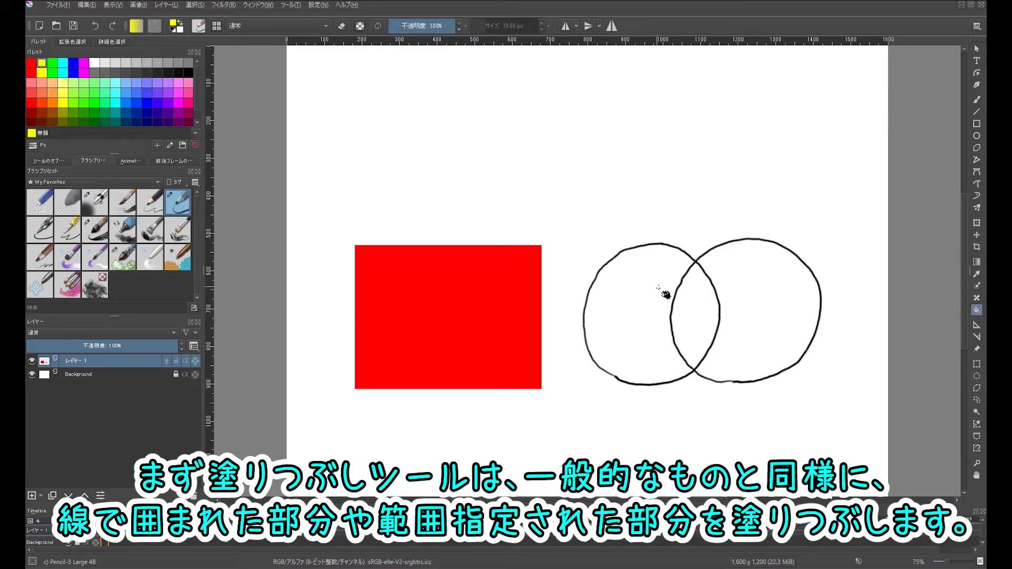
pyautogui.click(667, 294)
pyautogui.click(52, 64)
pyautogui.click(713, 319)
pyautogui.click(62, 64)
pyautogui.click(760, 278)
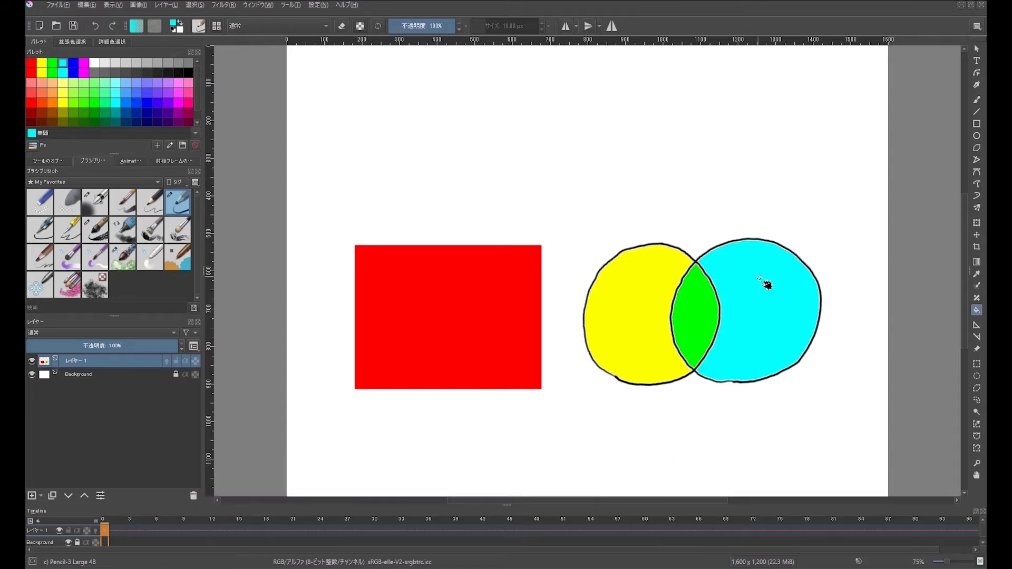
pyautogui.click(37, 160)
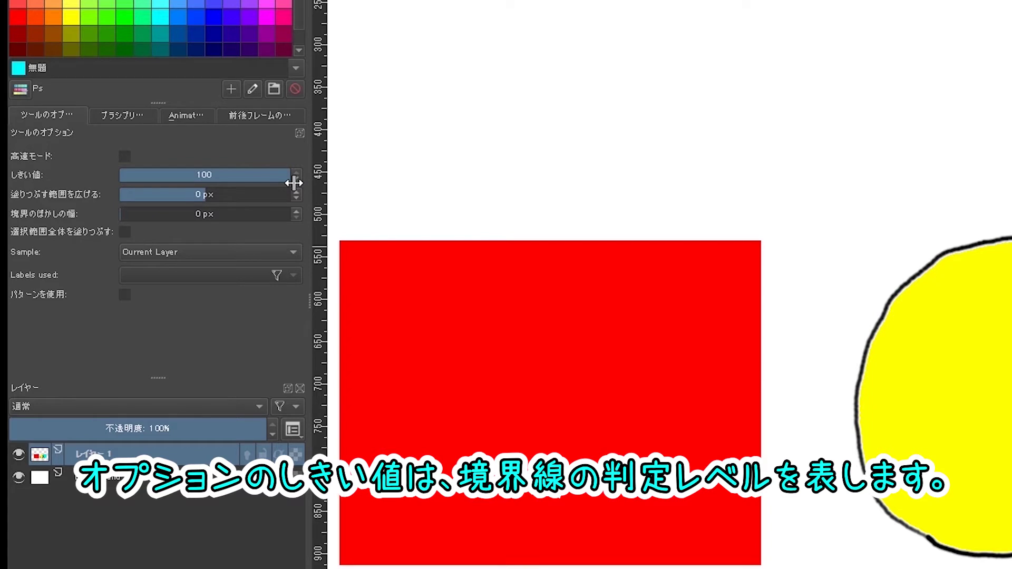
# Fill the left crescent, overlap and right circle red at thresholds 1, 50 and 100
pyautogui.moveTo(268, 185); pyautogui.dragTo(106, 185)
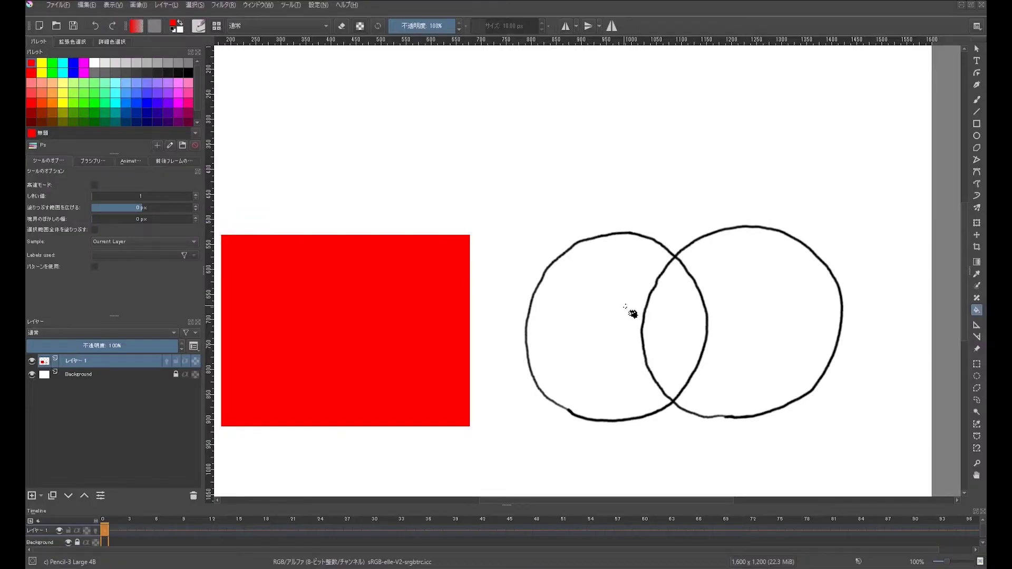
pyautogui.click(626, 307)
pyautogui.click(138, 198)
pyautogui.write('50')
pyautogui.press('Return')
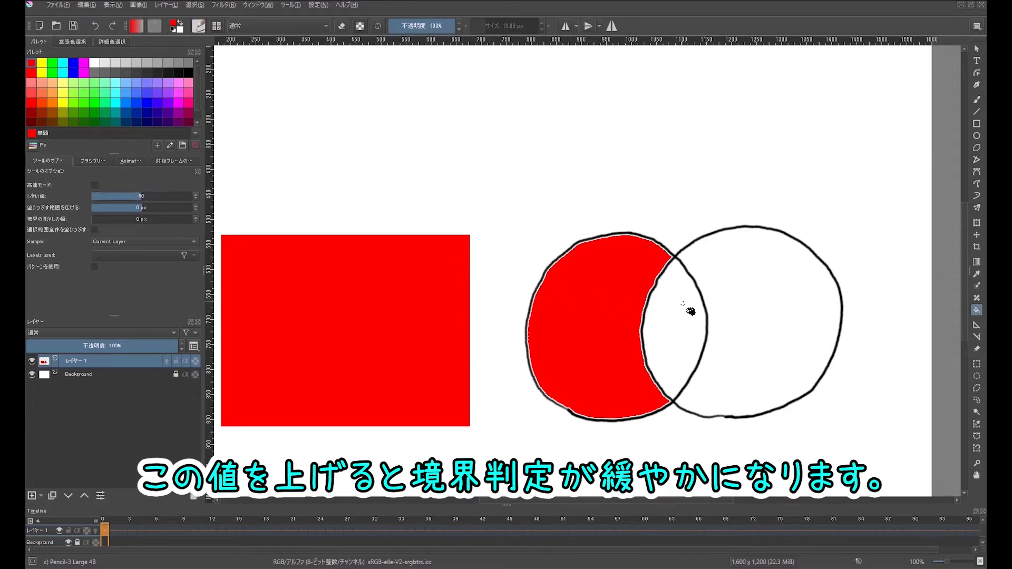
pyautogui.click(689, 310)
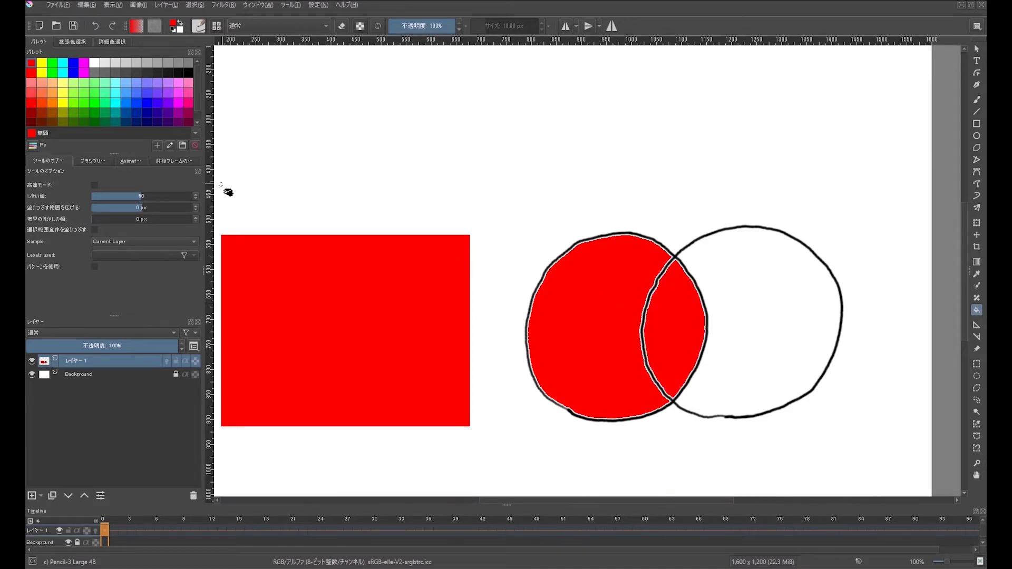
pyautogui.moveTo(176, 202); pyautogui.dragTo(198, 200)
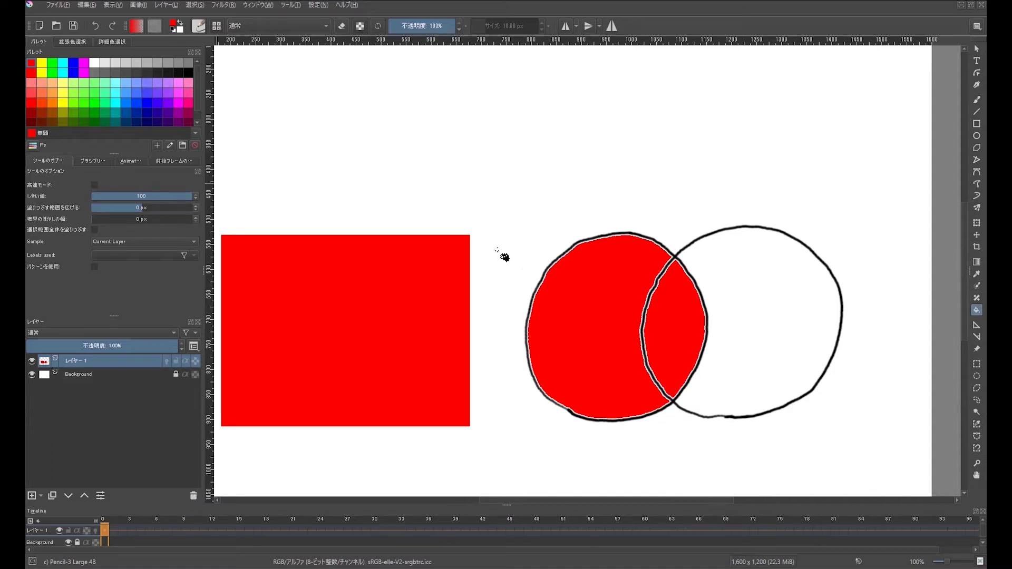
pyautogui.click(752, 290)
pyautogui.scroll(5, 746, 287)
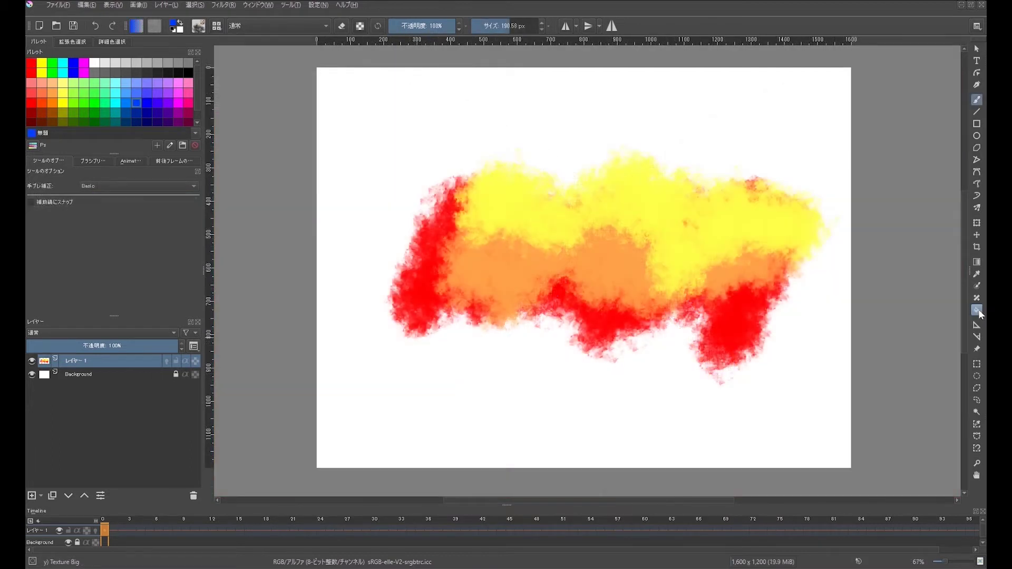
# Fill the yellow area blue at threshold 1, undo, then refill at 50 and 100
pyautogui.click(979, 311)
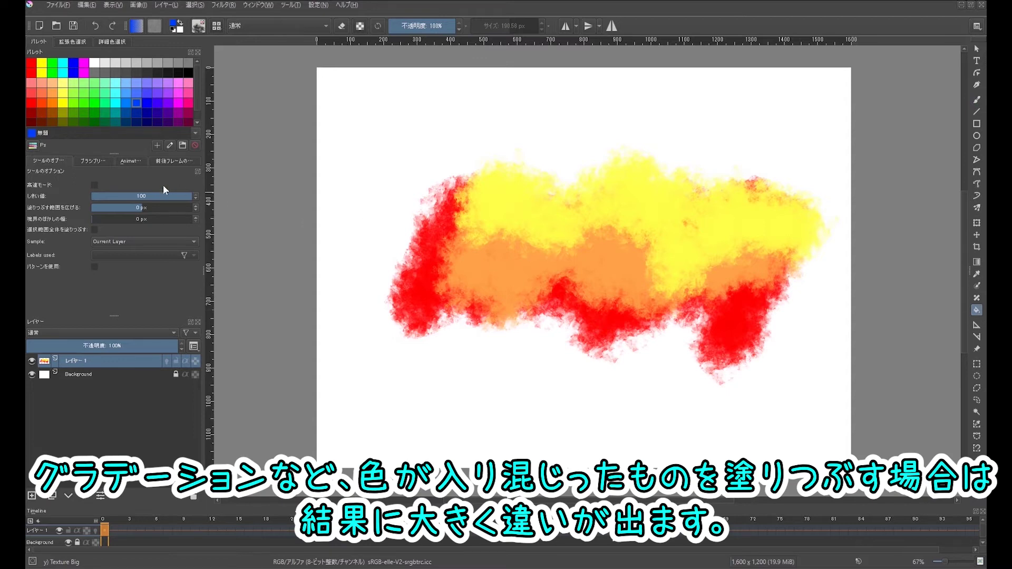
pyautogui.moveTo(189, 196); pyautogui.dragTo(64, 200)
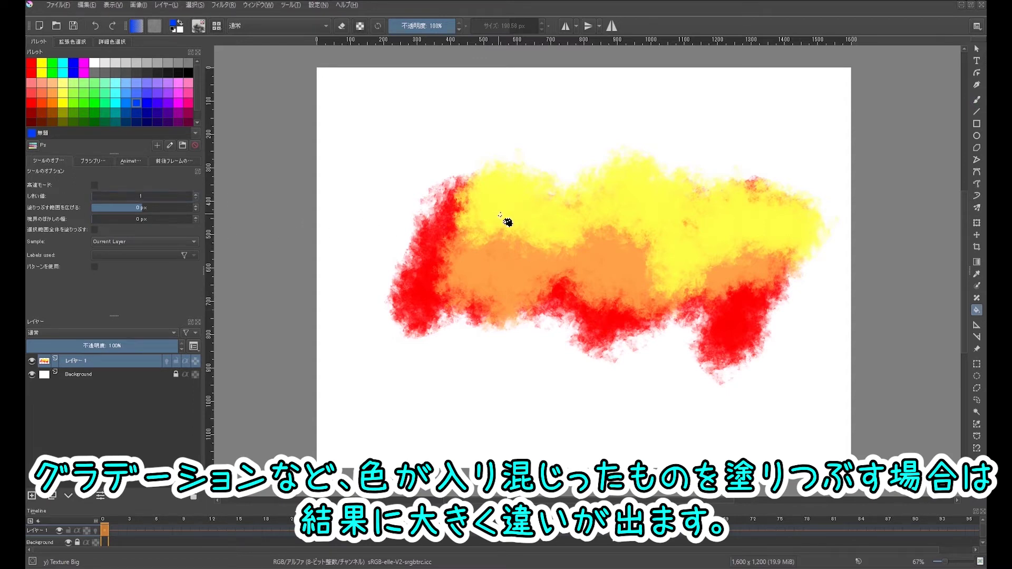
pyautogui.click(500, 215)
pyautogui.hotkey('ctrl', 'z')
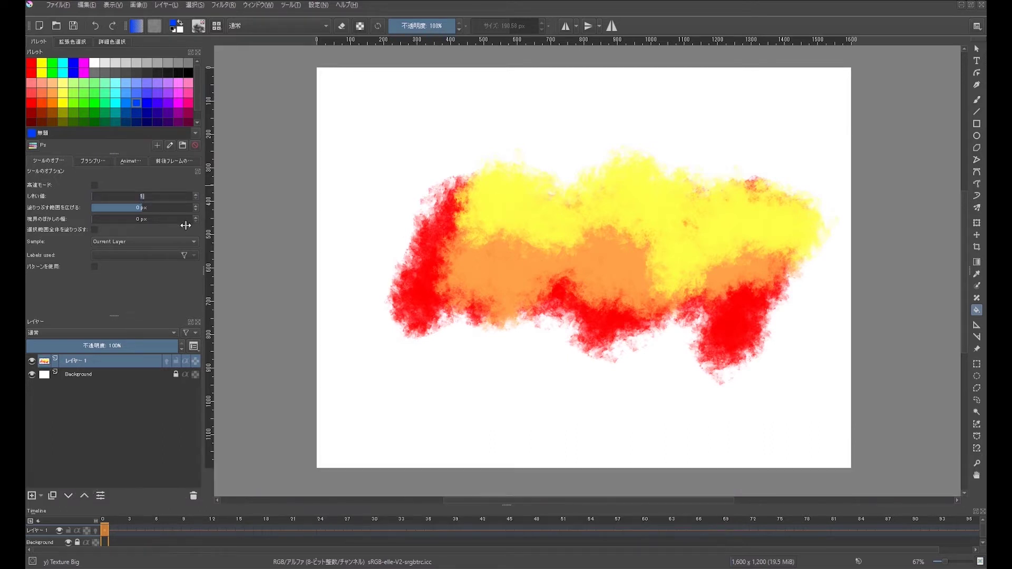
pyautogui.write('50')
pyautogui.press('Return')
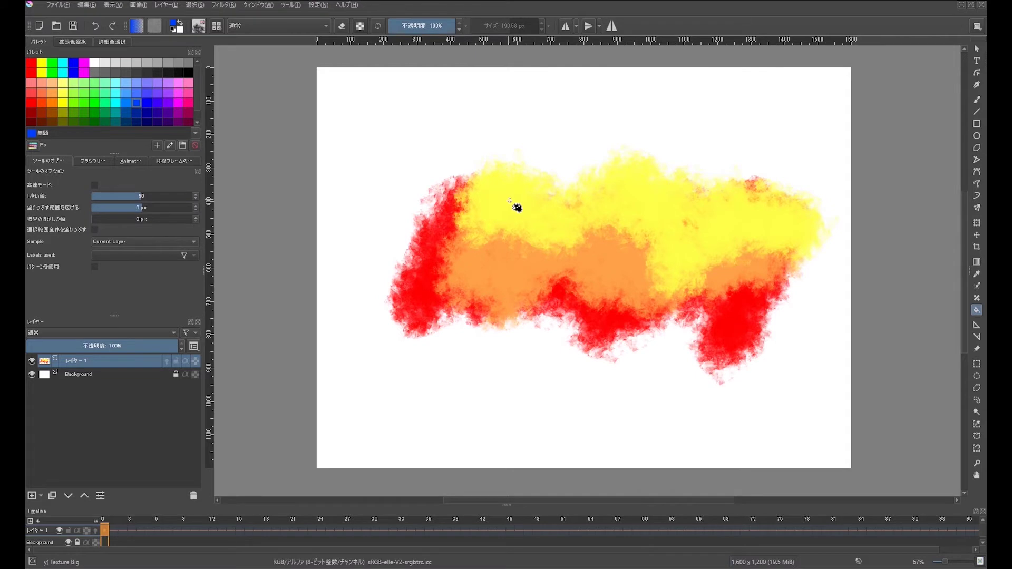
pyautogui.click(517, 207)
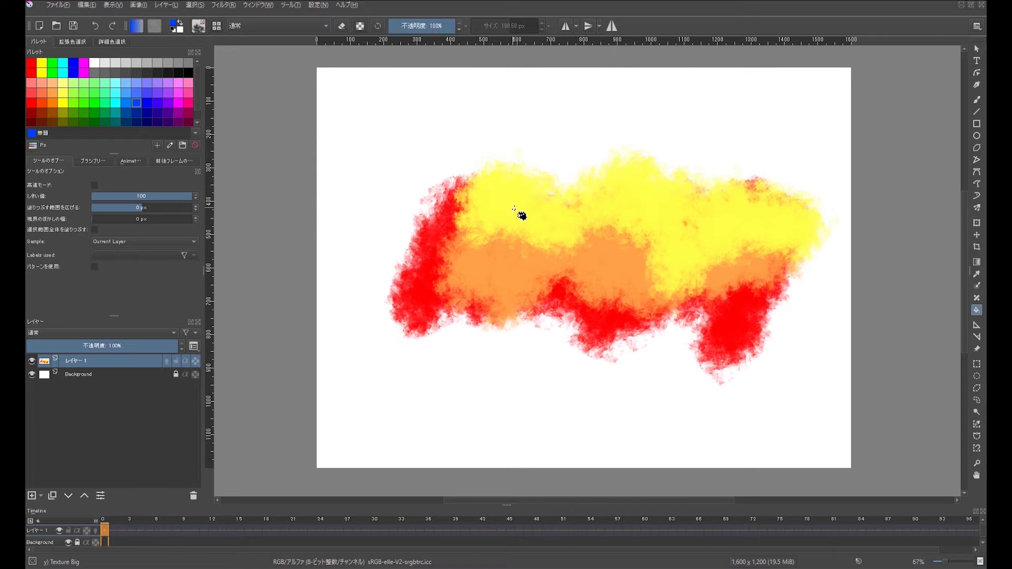
pyautogui.click(515, 208)
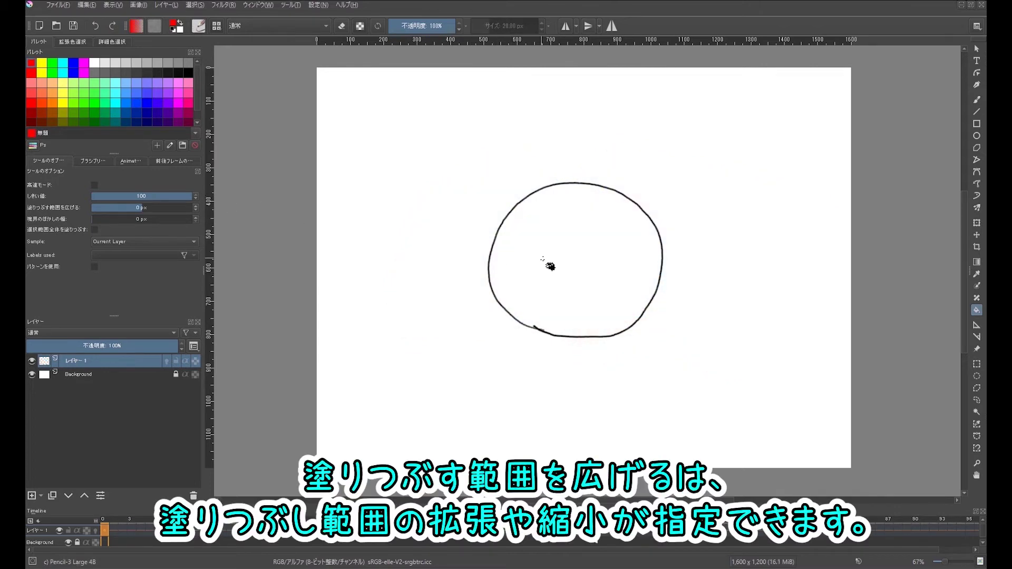
# Refill the circle red with the fill grown by 5 px, closing gaps under the outline
pyautogui.click(550, 266)
pyautogui.scroll(1, 502, 250)
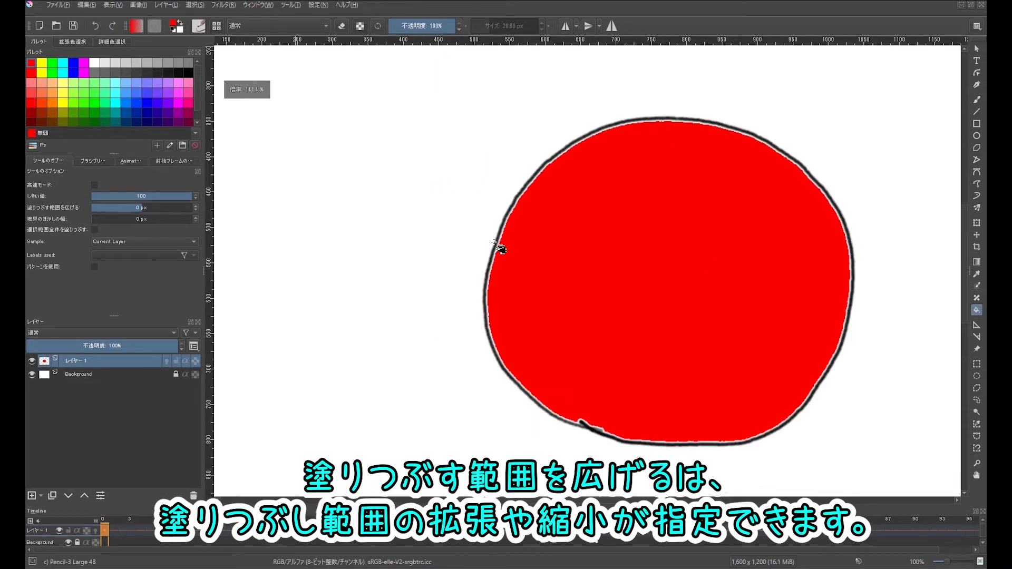
pyautogui.scroll(1, 501, 250)
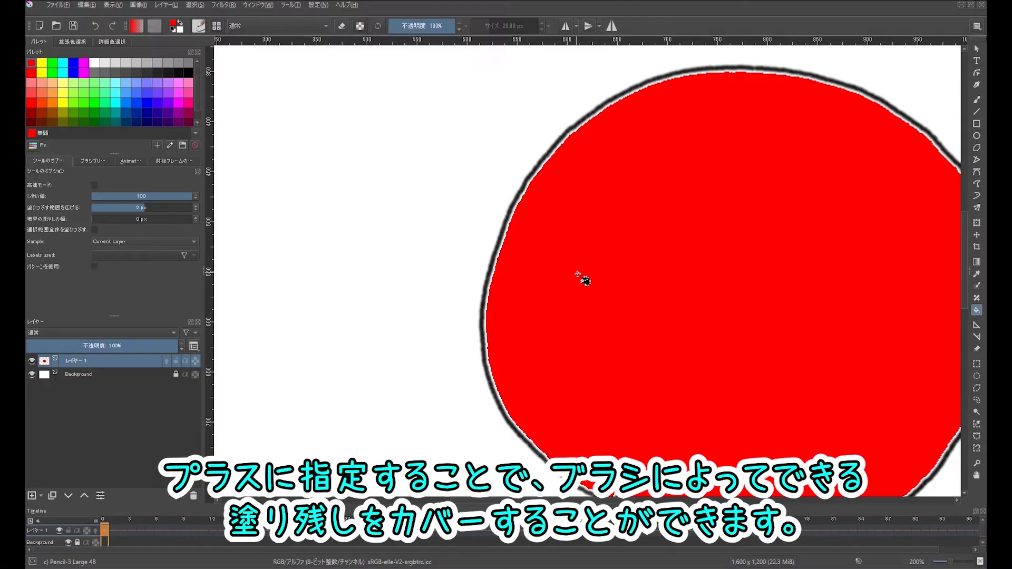
pyautogui.hotkey('ctrl', 'z')
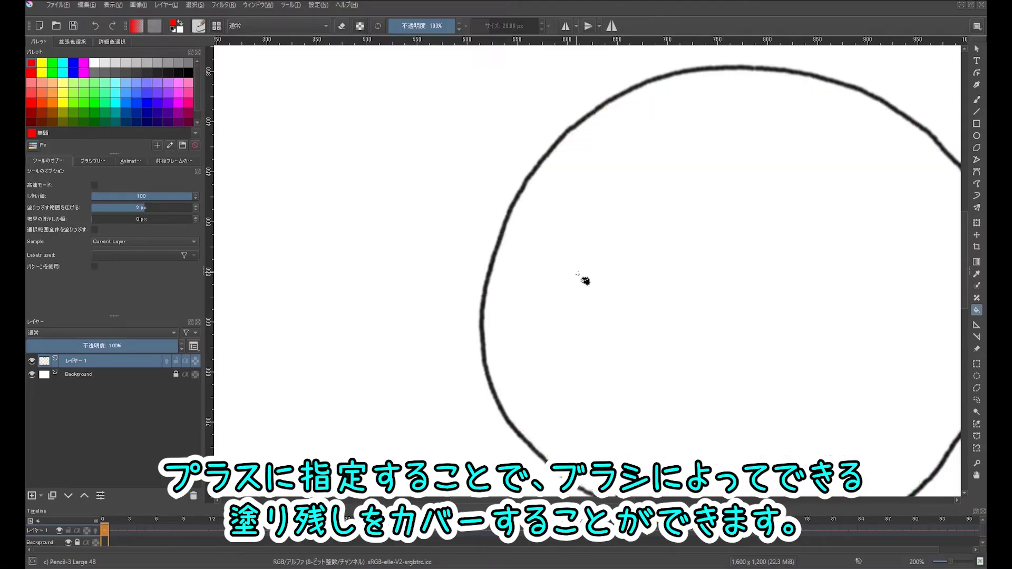
pyautogui.click(584, 281)
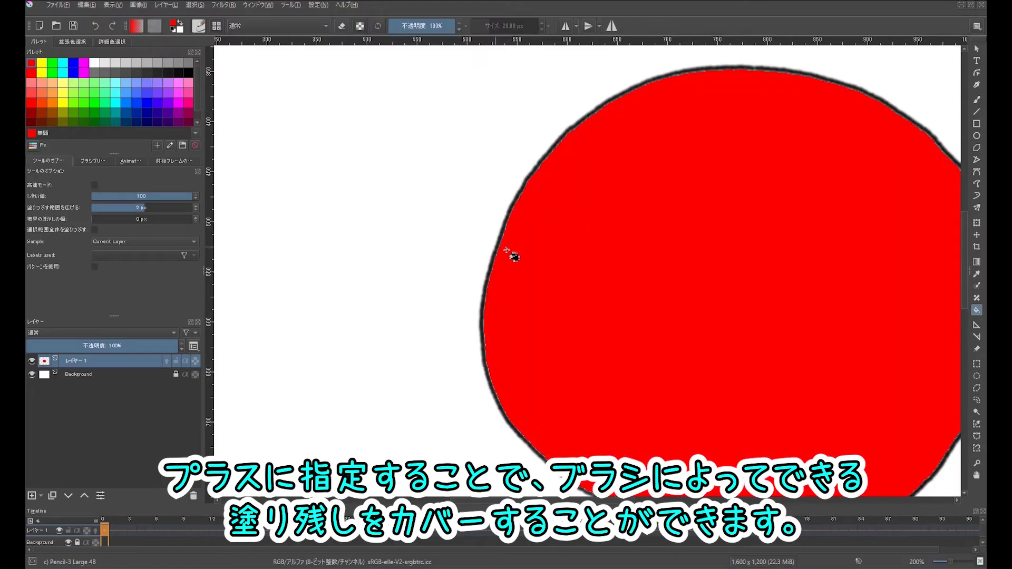
pyautogui.scroll(2, 514, 256)
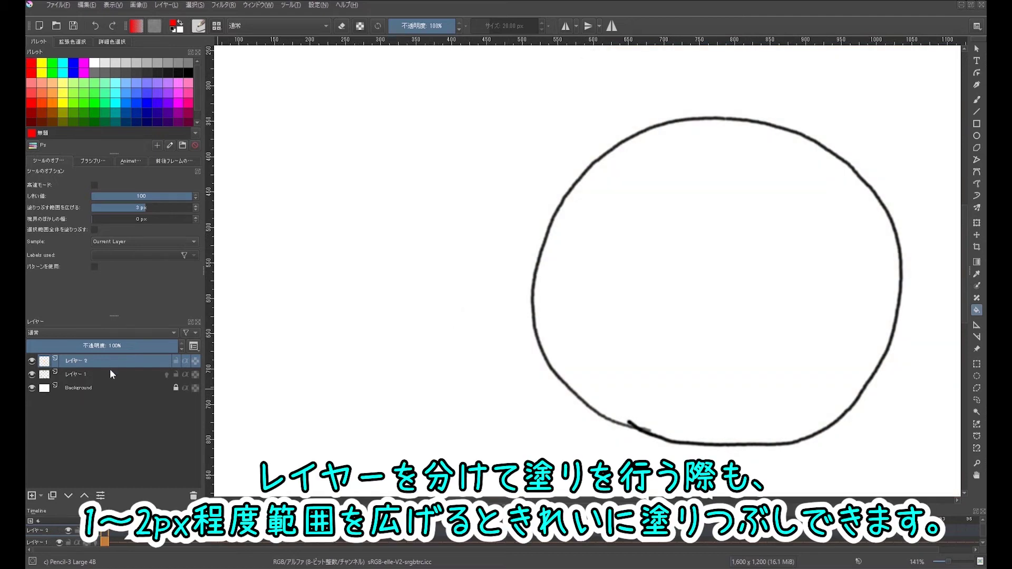
# Move レイヤー 2 below レイヤー 1 and fill the circle red on it
pyautogui.moveTo(110, 370); pyautogui.dragTo(109, 383)
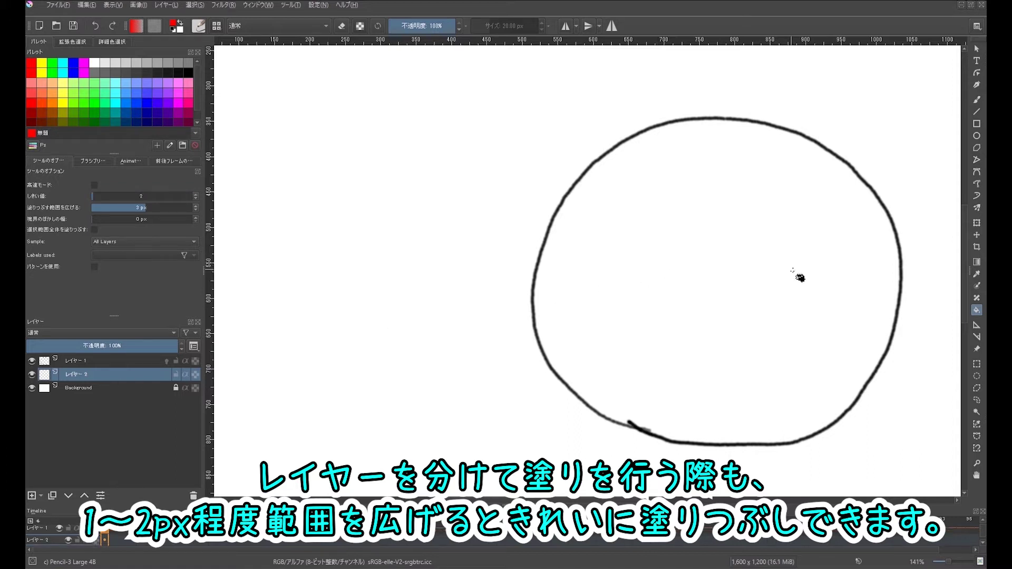
pyautogui.click(800, 278)
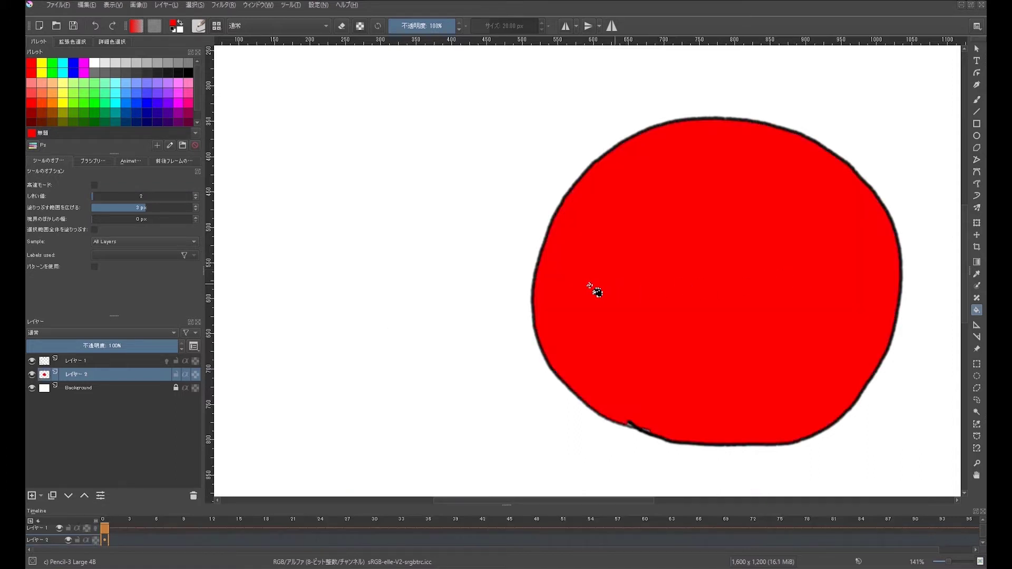
pyautogui.scroll(3, 556, 287)
pyautogui.scroll(1, 560, 291)
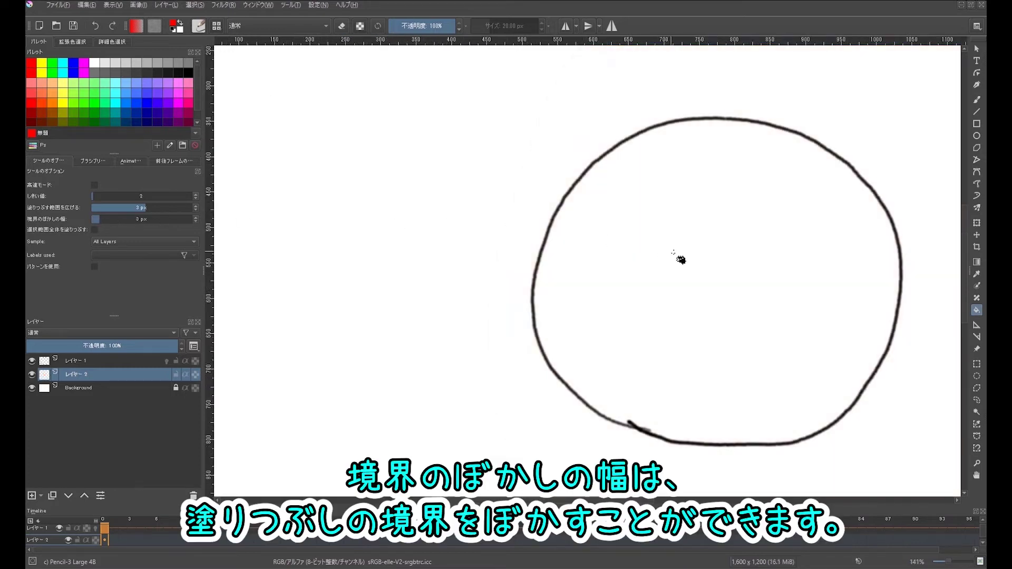
# Fill the circle red with a 3 px feathered edge and hide the outline layer
pyautogui.click(680, 260)
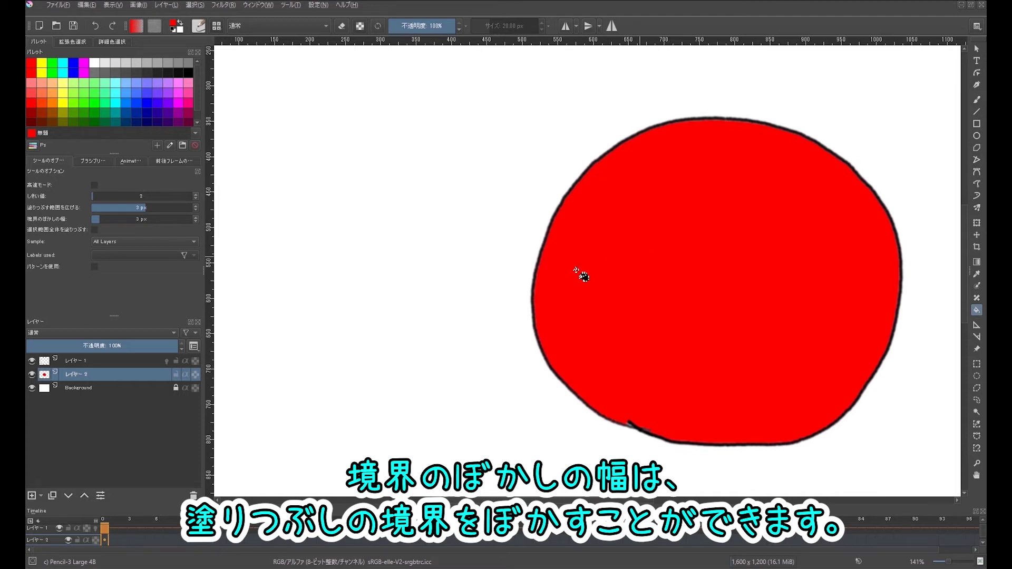
pyautogui.click(31, 362)
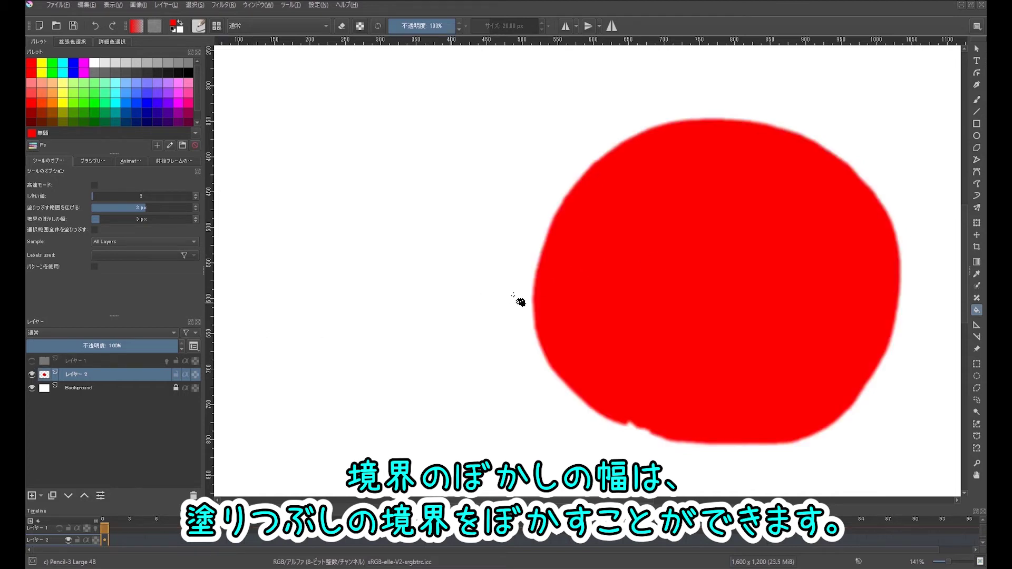
pyautogui.scroll(2, 554, 298)
pyautogui.scroll(1, 553, 298)
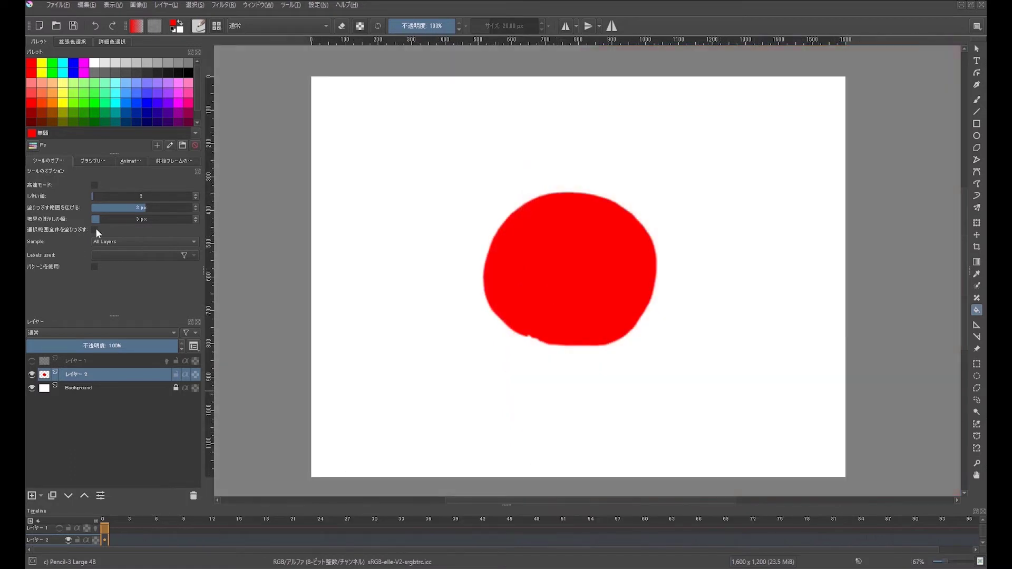
pyautogui.click(95, 230)
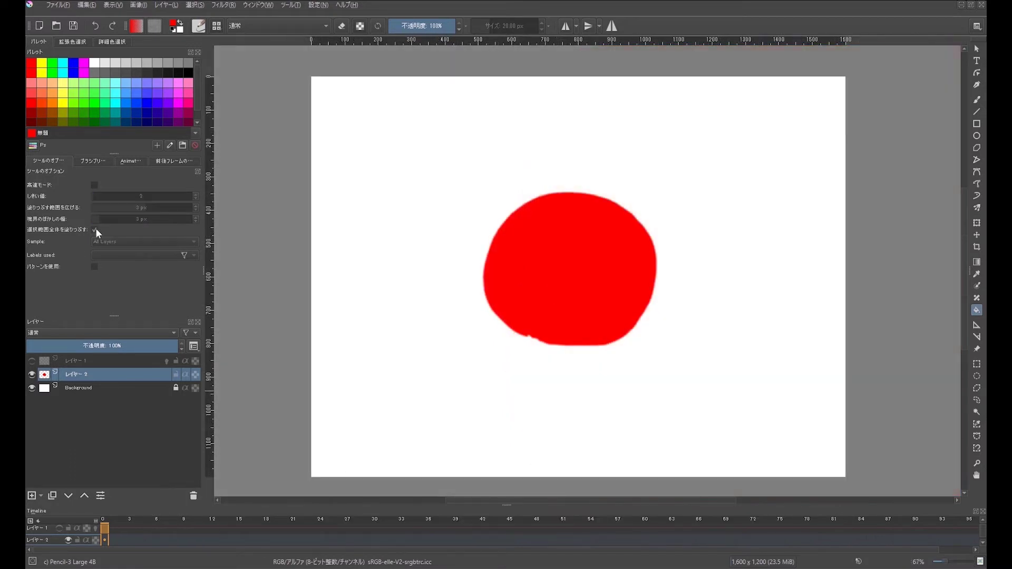
# Select a rectangle around the red disc and fill the whole selection white
pyautogui.click(977, 364)
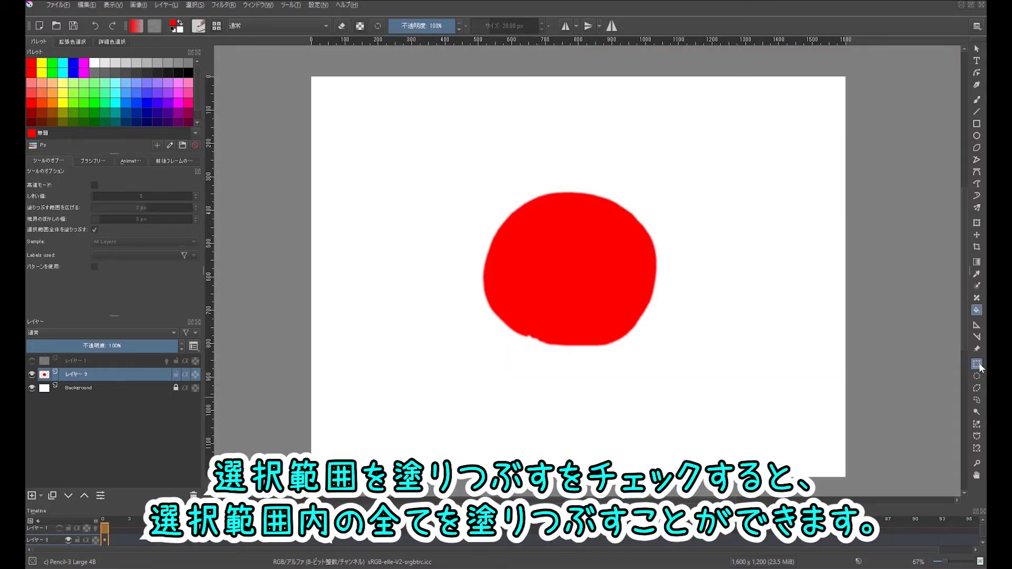
pyautogui.moveTo(422, 153)
pyautogui.mouseDown()
pyautogui.moveTo(731, 411)
pyautogui.moveTo(728, 403)
pyautogui.mouseUp()
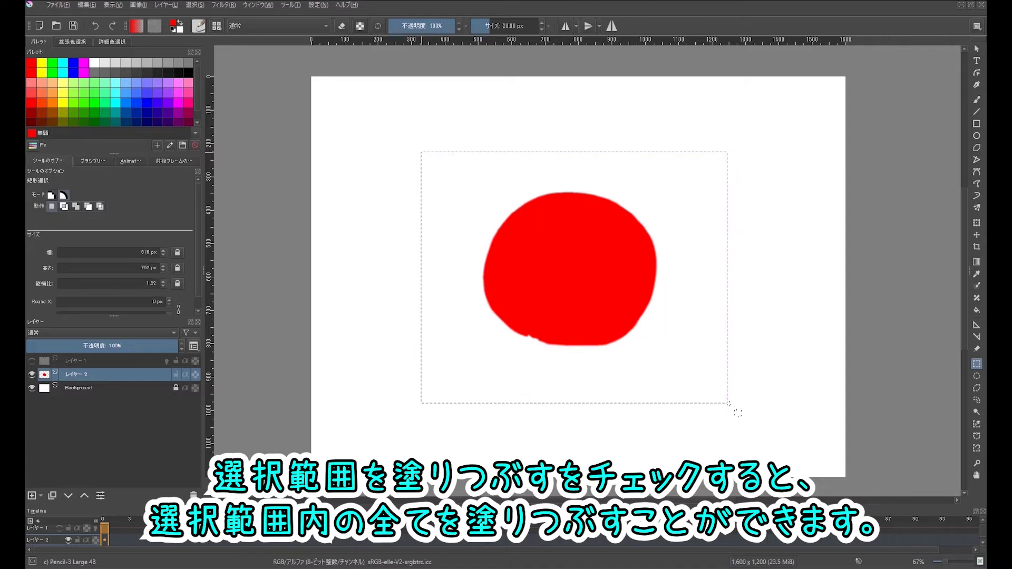
pyautogui.click(94, 63)
pyautogui.click(977, 311)
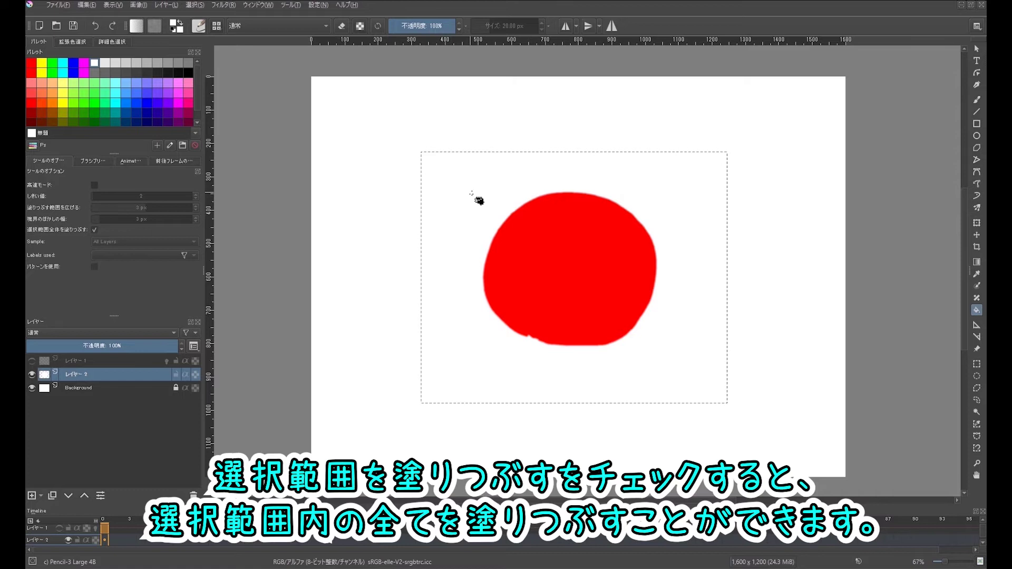
pyautogui.click(479, 200)
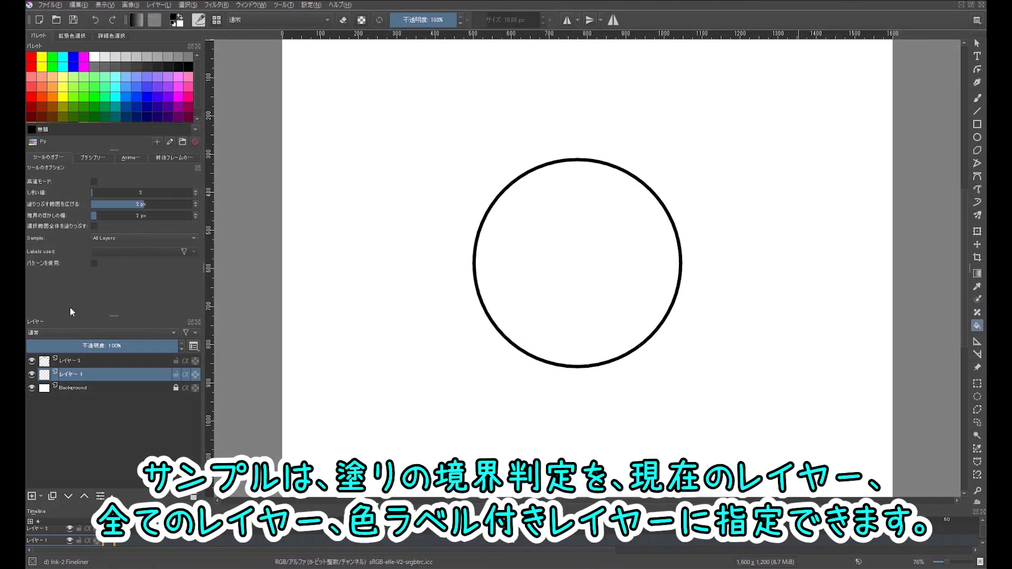
# Fill the circle red sampling the current layer, undo, then refill sampling All Layers
pyautogui.click(119, 238)
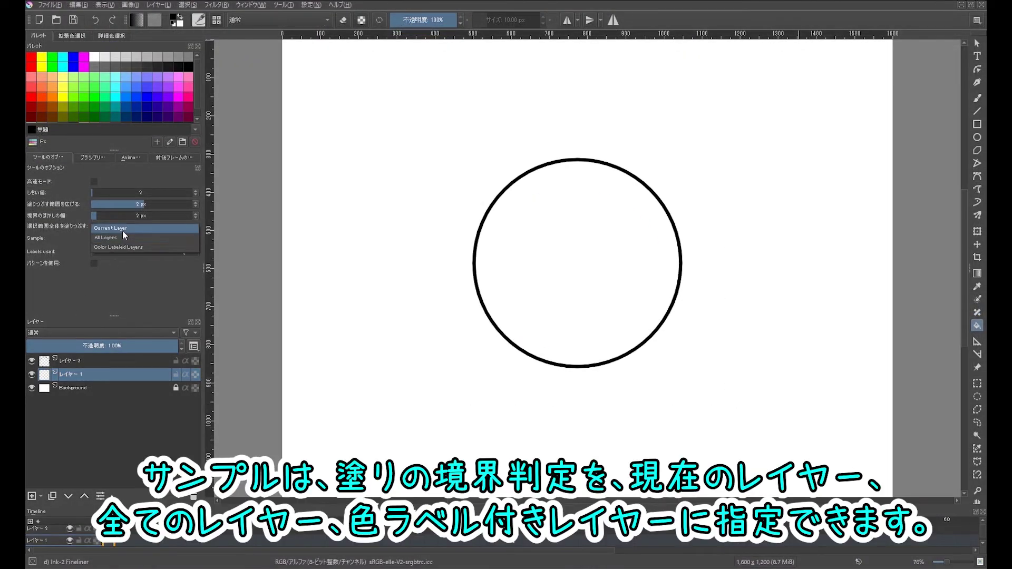
pyautogui.click(122, 231)
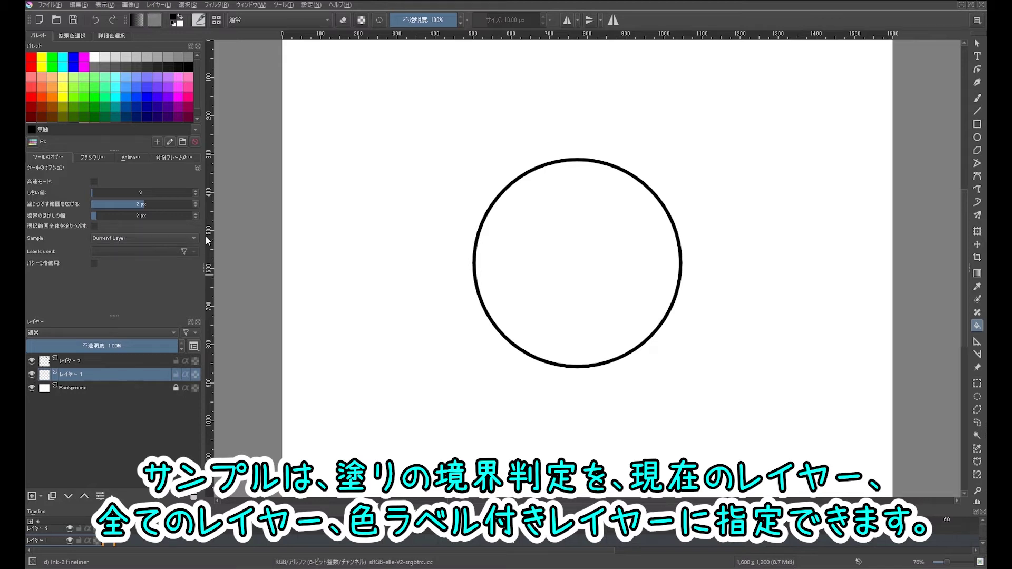
pyautogui.click(31, 56)
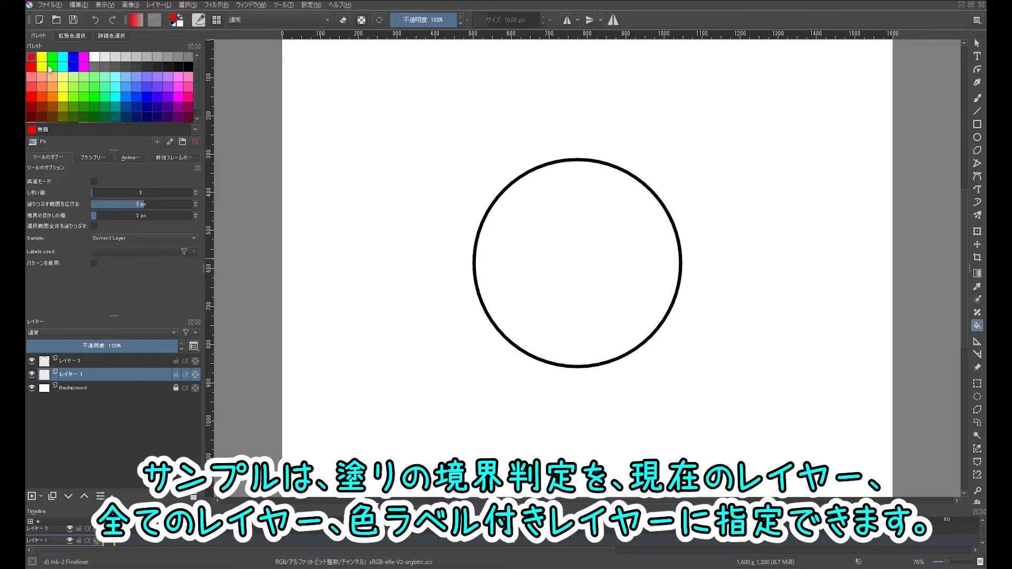
pyautogui.click(608, 263)
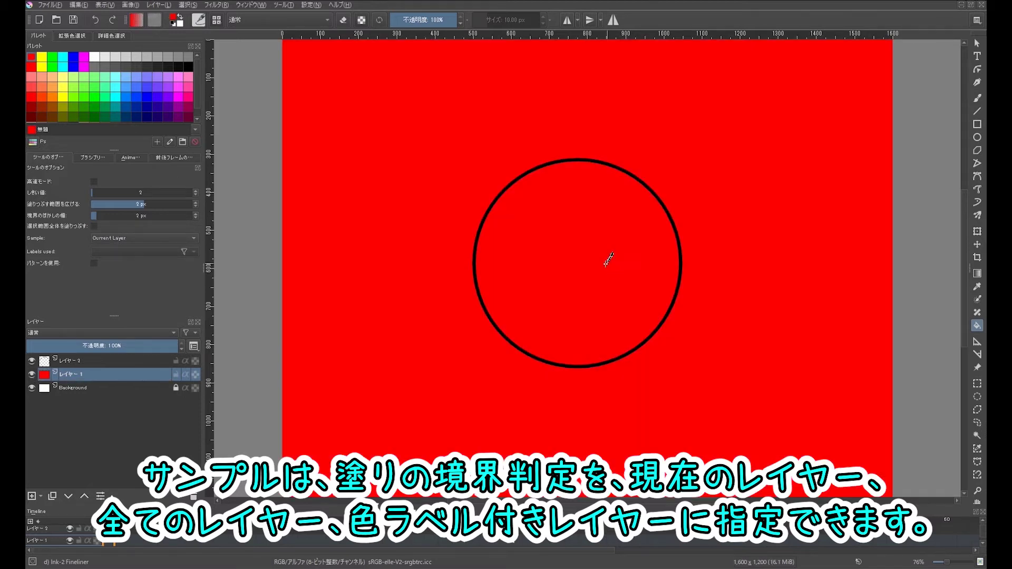
pyautogui.hotkey('ctrl', 'z')
pyautogui.click(149, 239)
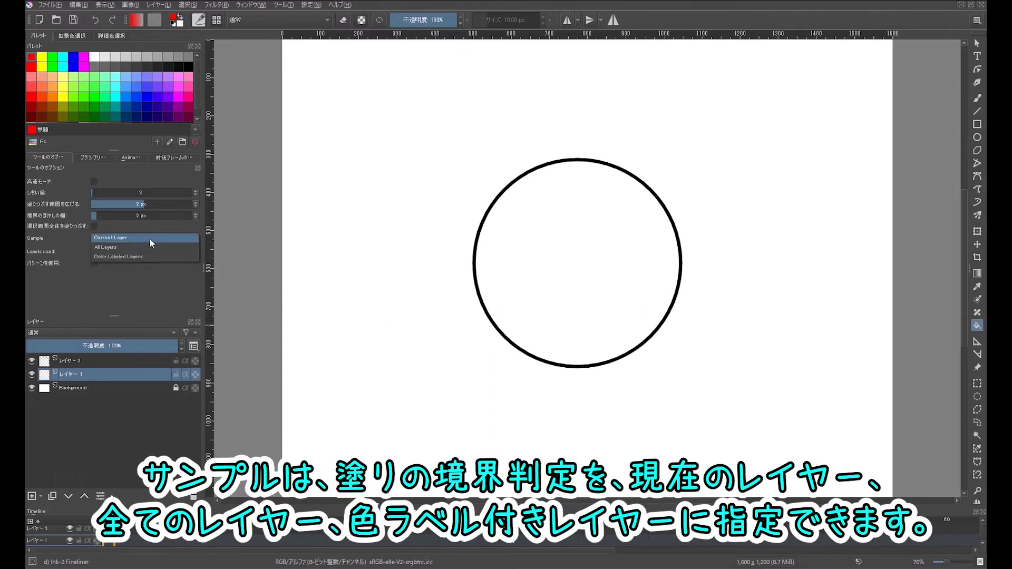
pyautogui.click(144, 247)
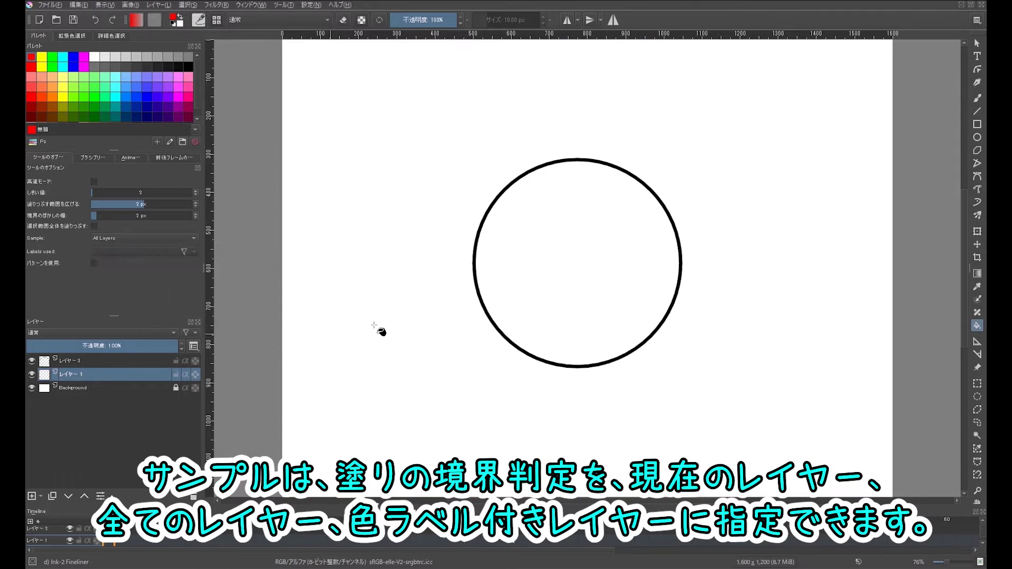
pyautogui.click(542, 263)
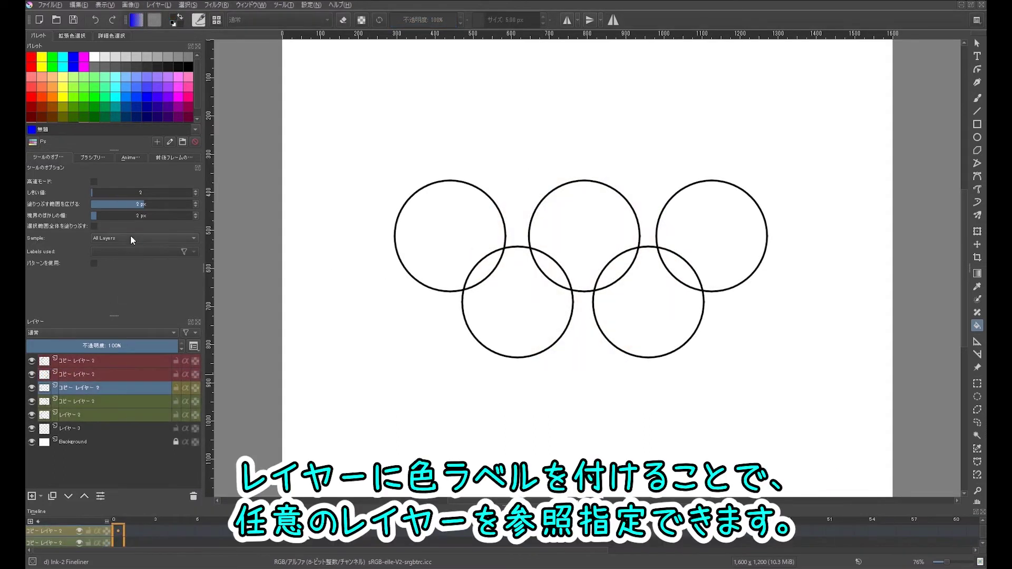
# Set the fill Sample to Color Labeled Layers and select the fourth circle layer
pyautogui.click(132, 240)
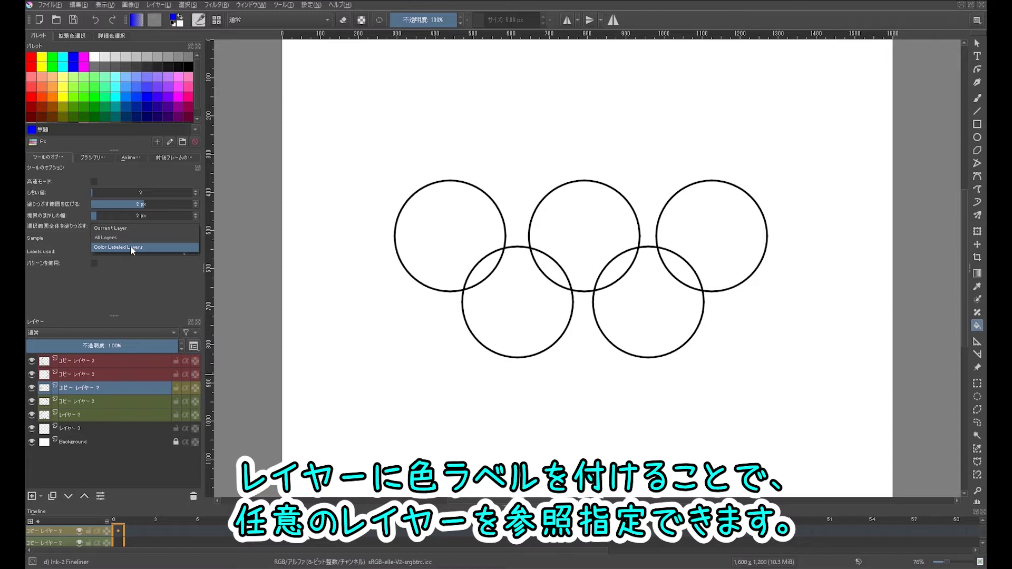
pyautogui.click(131, 247)
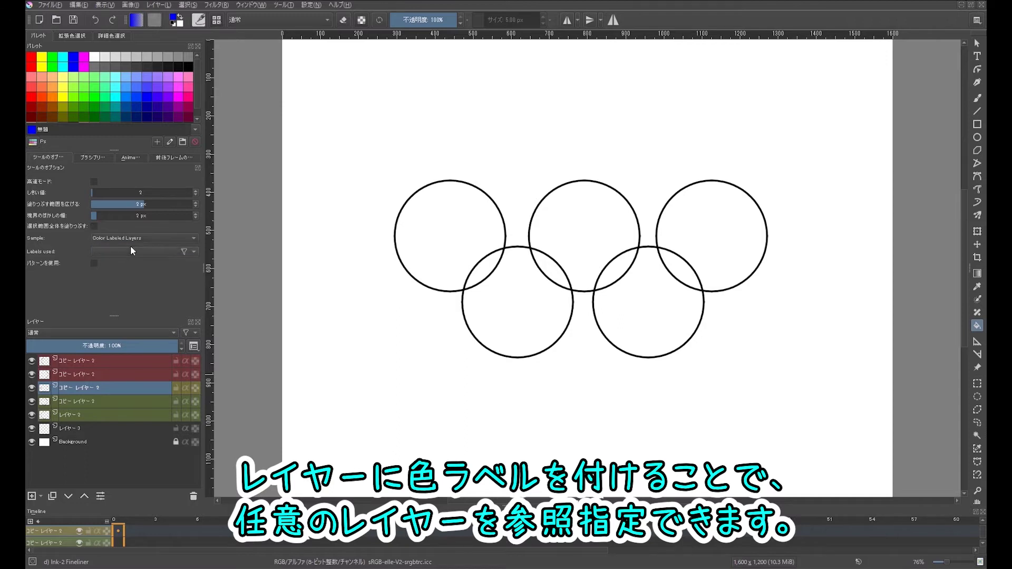
pyautogui.rightClick(47, 420)
pyautogui.click(122, 396)
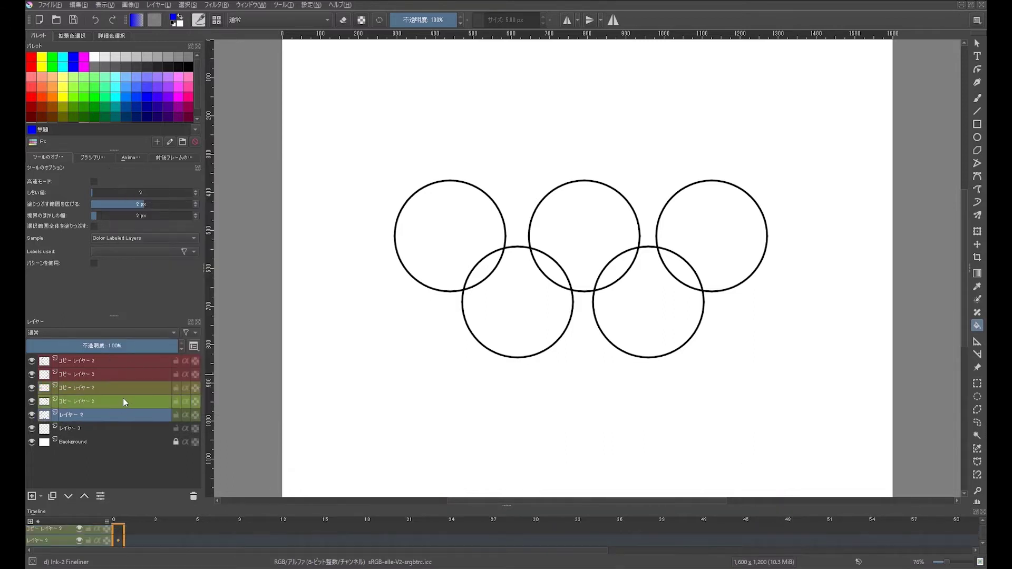
pyautogui.rightClick(123, 399)
pyautogui.click(172, 207)
# Give the top circle layer a red colour label
pyautogui.rightClick(119, 388)
pyautogui.click(122, 380)
pyautogui.rightClick(120, 376)
pyautogui.click(219, 158)
pyautogui.rightClick(127, 356)
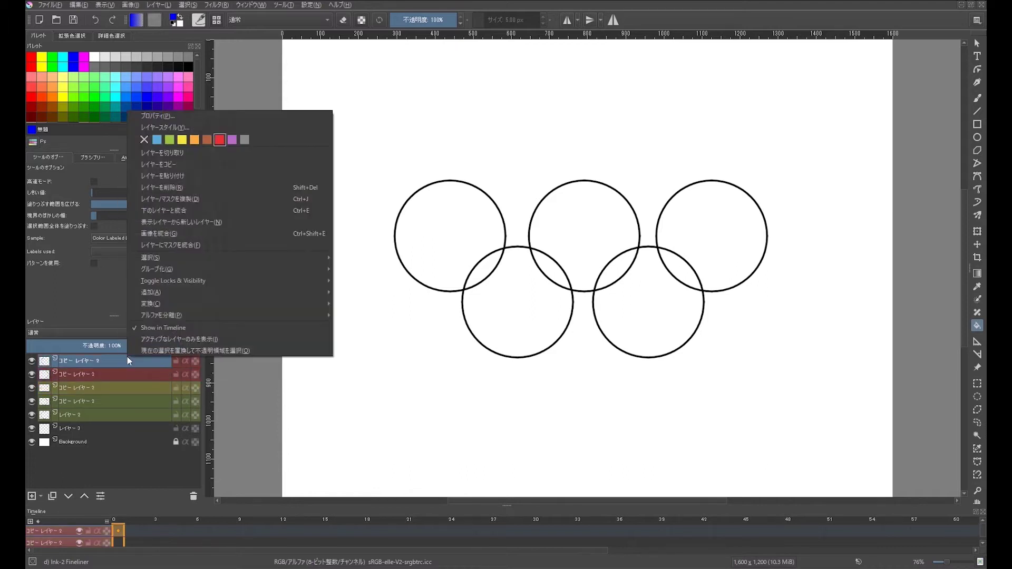
pyautogui.click(221, 142)
pyautogui.moveTo(32, 415)
pyautogui.mouseDown()
pyautogui.moveTo(32, 363)
pyautogui.moveTo(32, 415)
pyautogui.mouseUp()
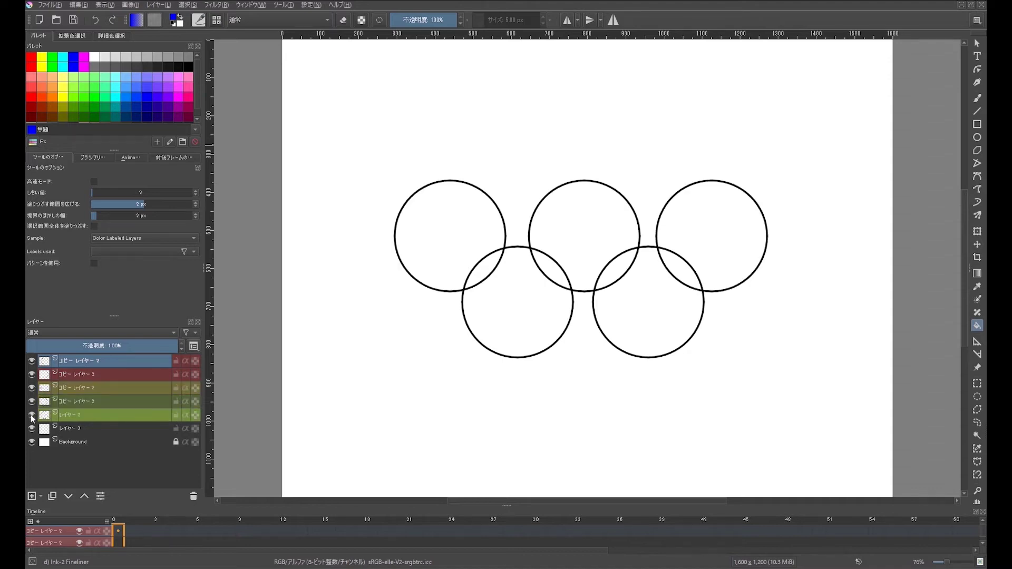
# Target empty レイヤー 3 and use only yellow-labelled layers as fill boundaries
pyautogui.click(95, 429)
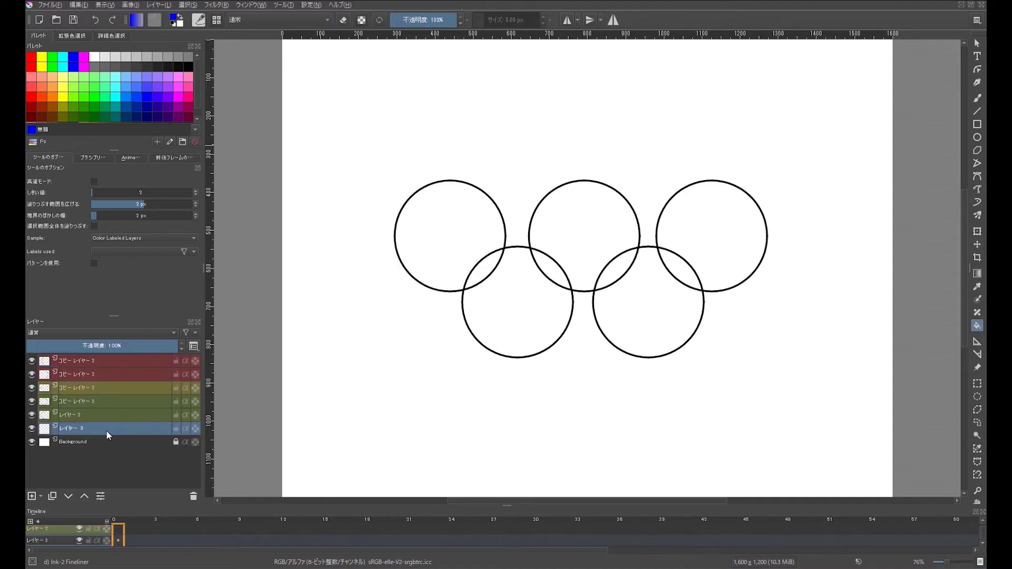
pyautogui.click(193, 252)
pyautogui.click(138, 294)
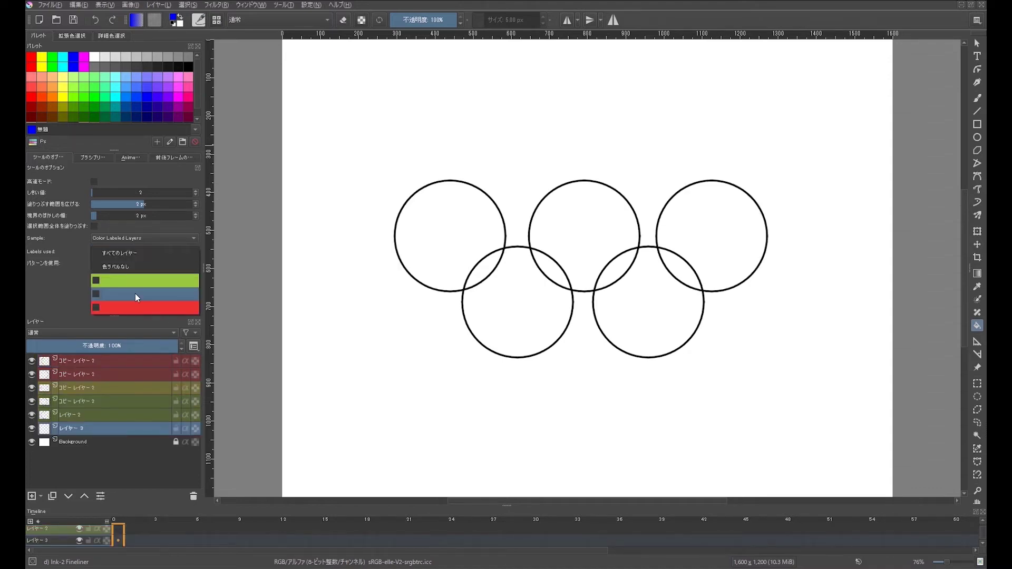
# Fill the top-middle circle red and undo the stray fill around the top-left circle
pyautogui.click(34, 59)
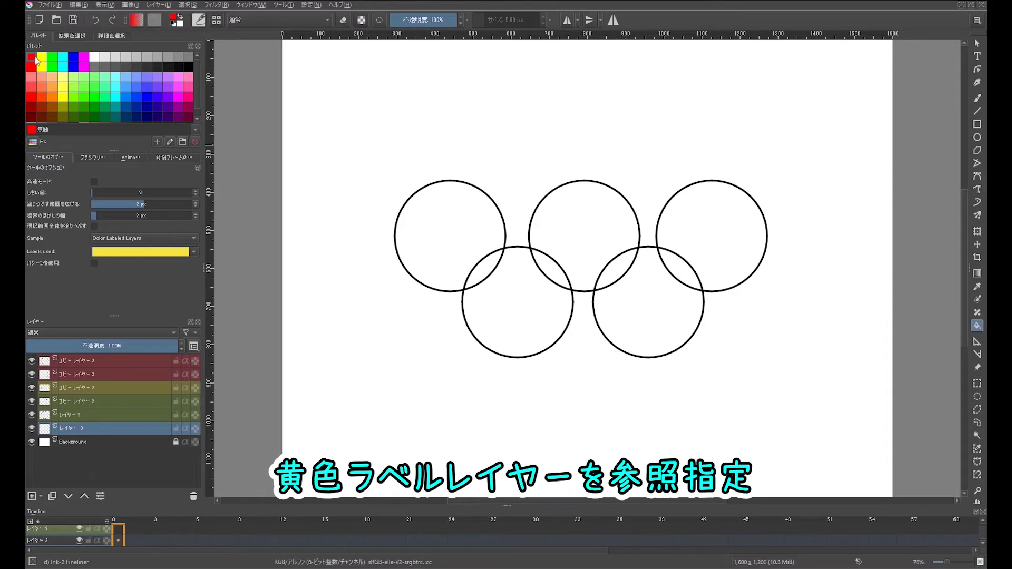
pyautogui.click(584, 217)
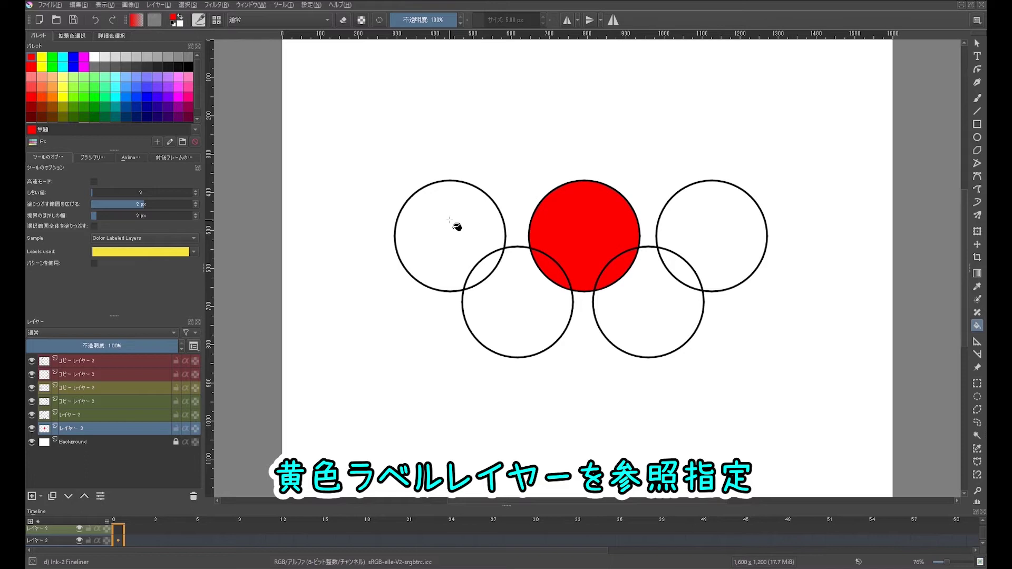
pyautogui.click(456, 227)
pyautogui.hotkey('ctrl', 'z')
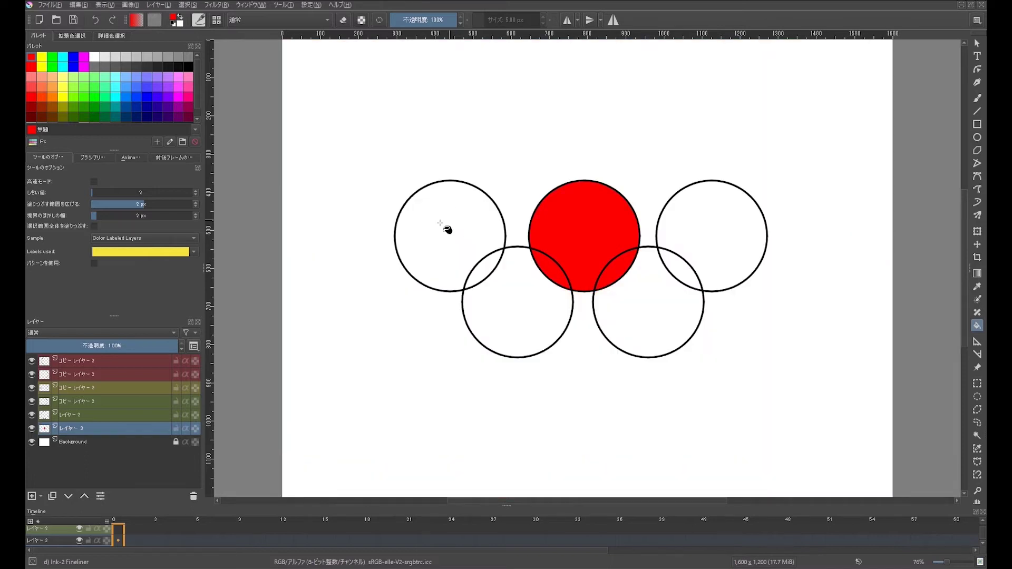
# Add red-labelled layers to the boundaries and fill both lower circles red
pyautogui.click(195, 251)
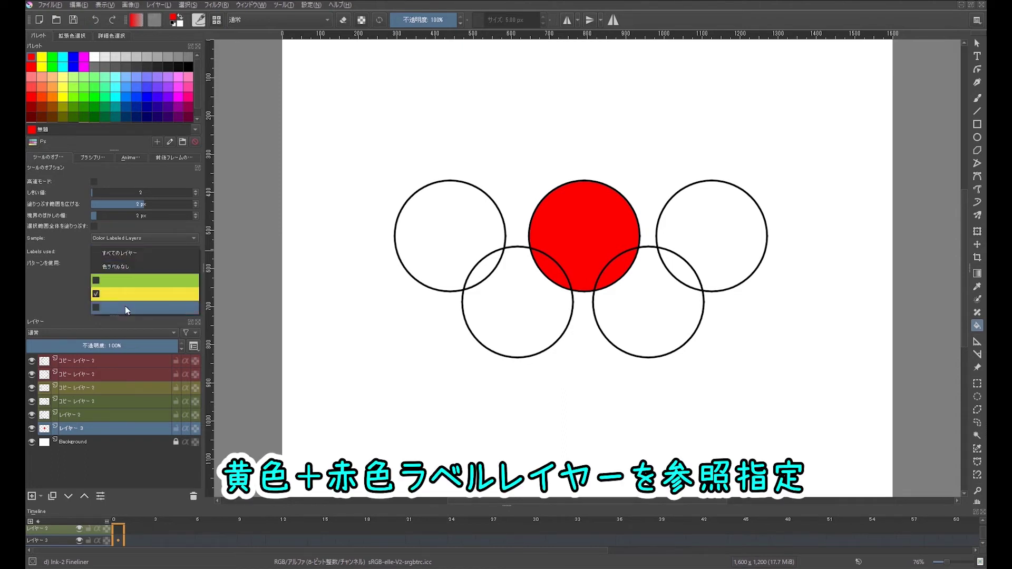
pyautogui.click(655, 309)
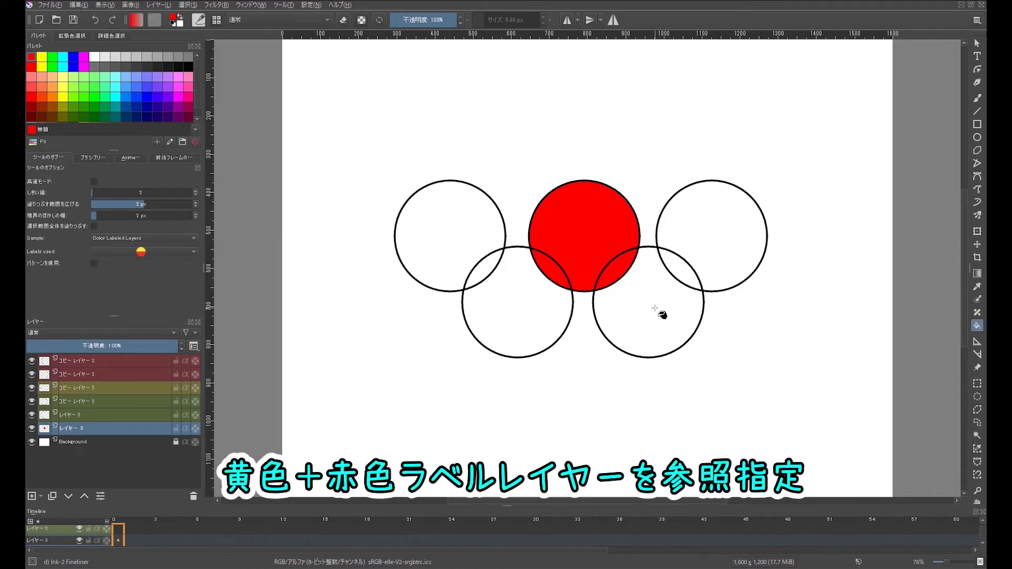
pyautogui.click(655, 309)
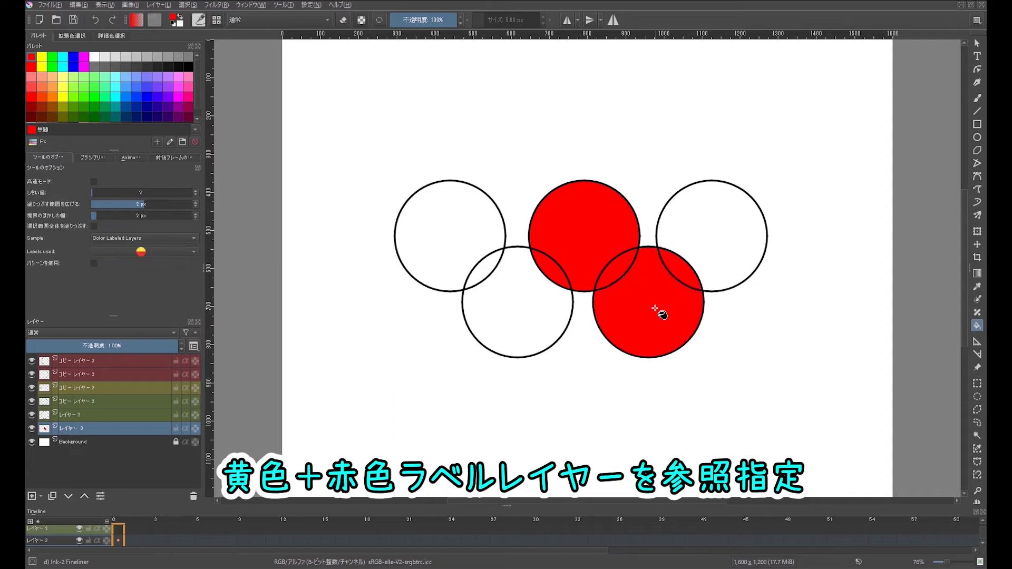
pyautogui.click(513, 319)
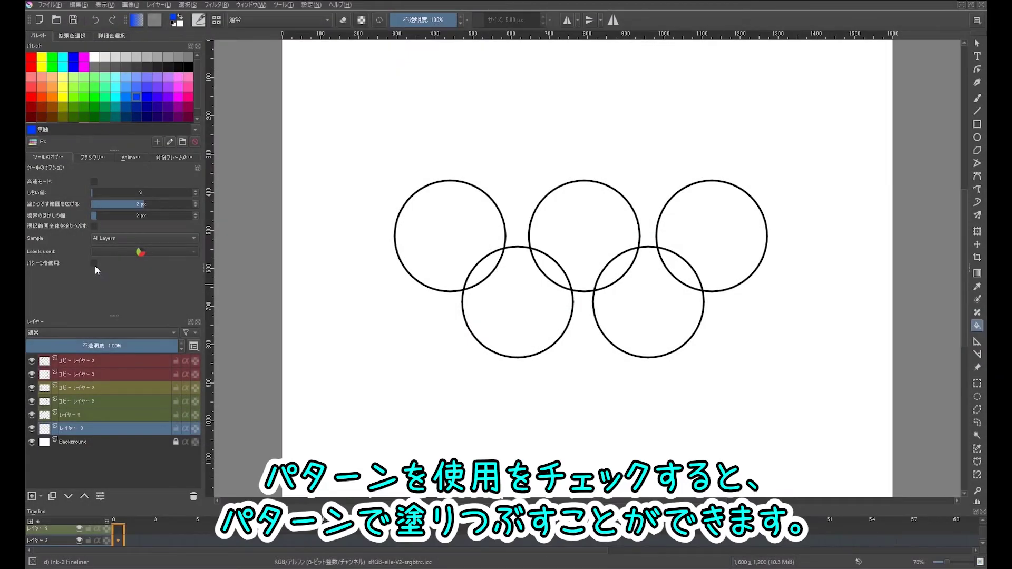
# Enable pattern fill and fill the top-left and lower-left circles with two different patterns
pyautogui.click(95, 266)
pyautogui.click(154, 23)
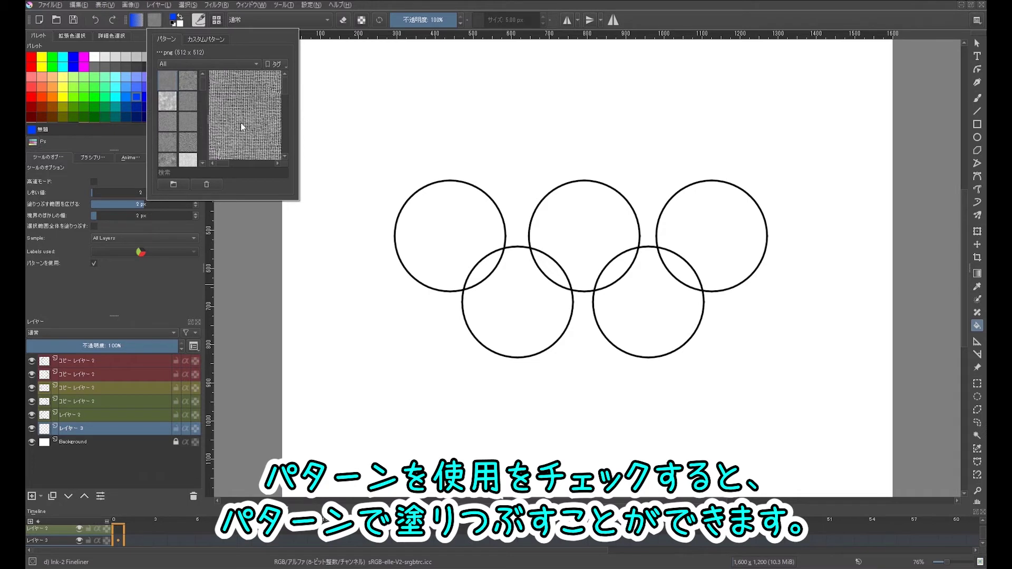
pyautogui.click(459, 250)
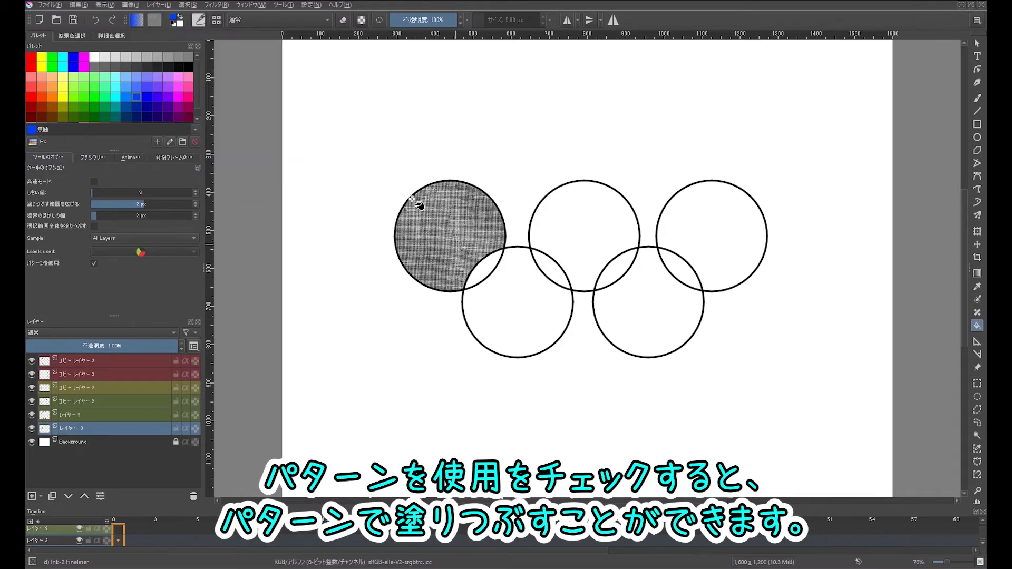
pyautogui.click(155, 22)
pyautogui.click(185, 87)
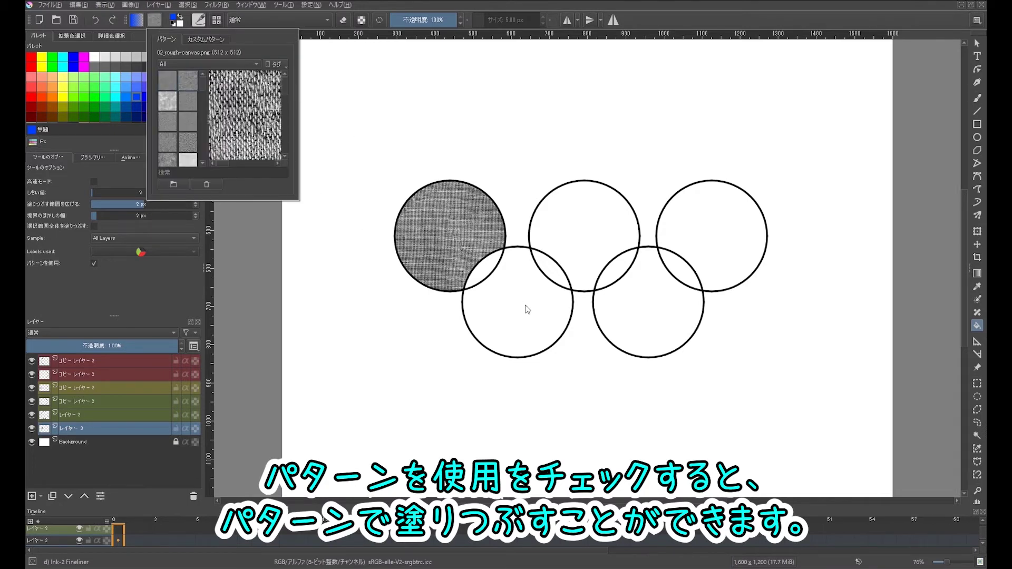
pyautogui.click(530, 310)
# Fill the top-middle circle with 02b_WoofTissue, then the lower-right and top-right circles with other patterns
pyautogui.click(154, 23)
pyautogui.click(168, 101)
pyautogui.click(590, 202)
pyautogui.click(156, 21)
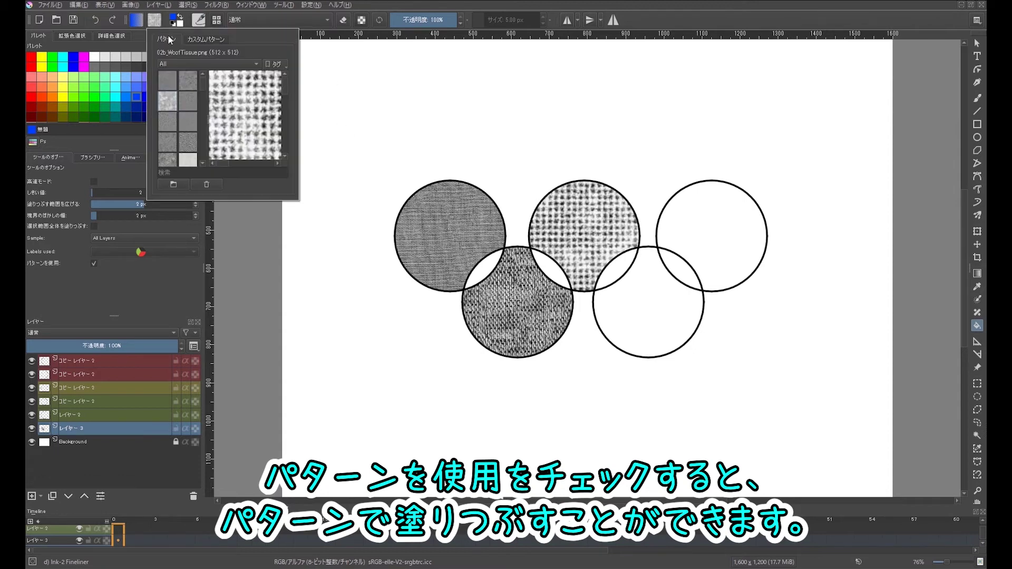
pyautogui.click(184, 119)
pyautogui.click(677, 315)
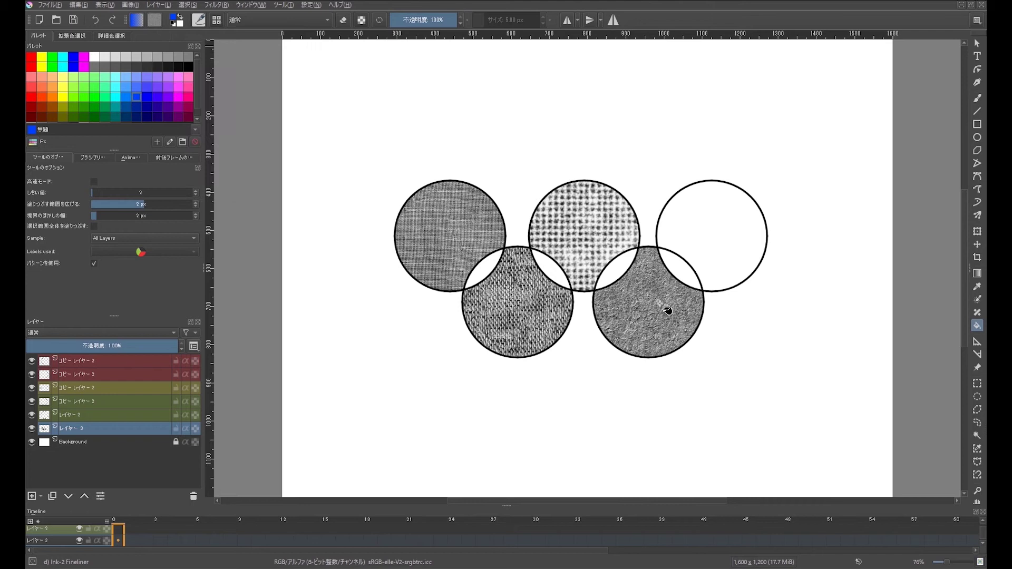
pyautogui.click(155, 22)
pyautogui.click(173, 122)
pyautogui.click(722, 228)
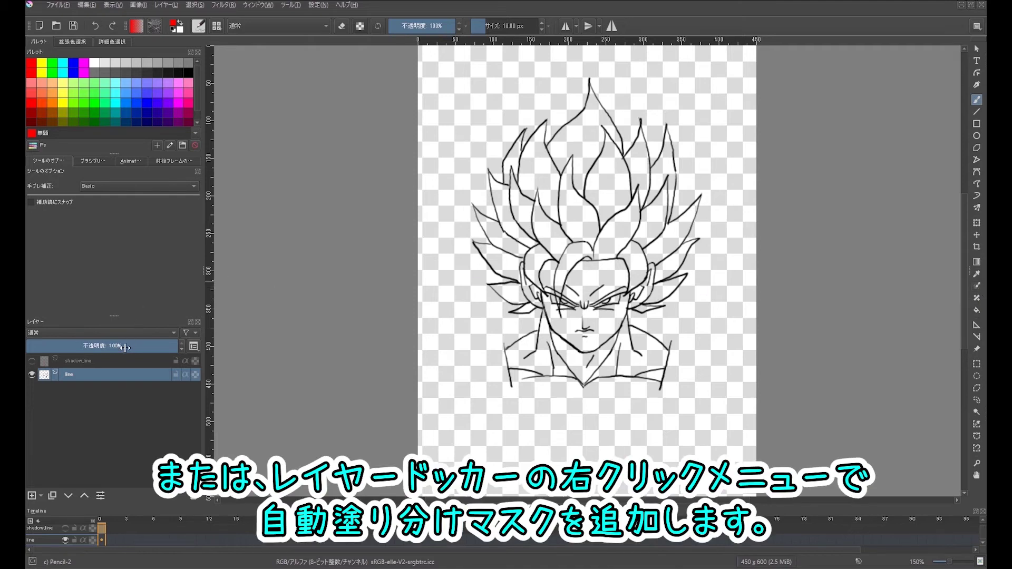
# Add a Colorize Mask to the line layer and switch into its edit mode
pyautogui.rightClick(96, 372)
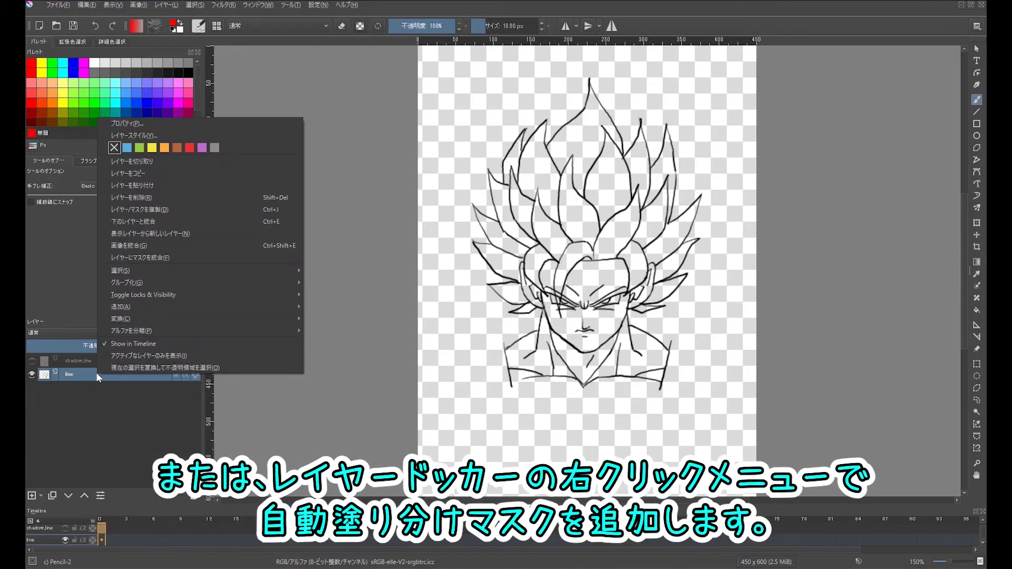
pyautogui.moveTo(197, 307)
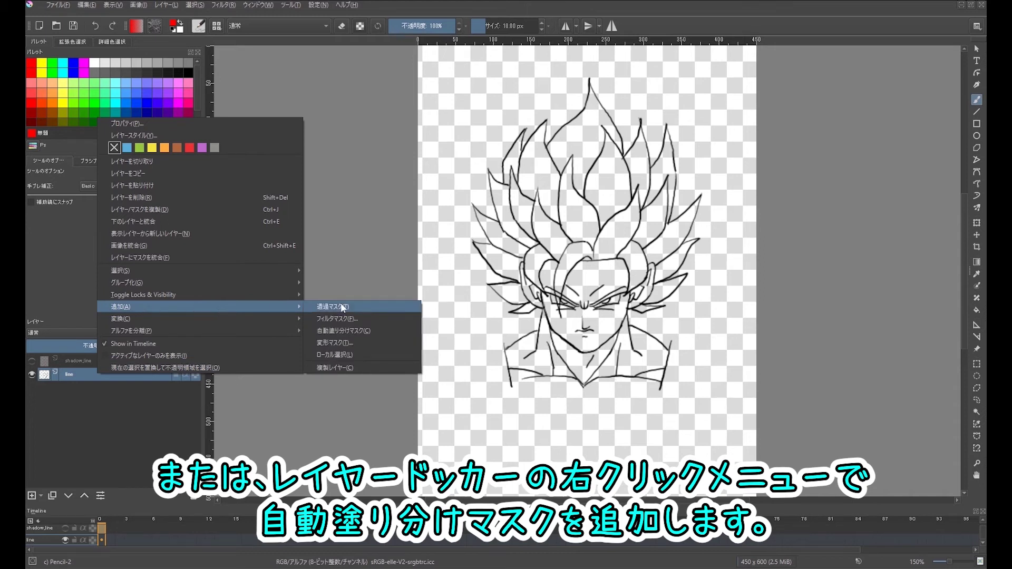
pyautogui.click(342, 331)
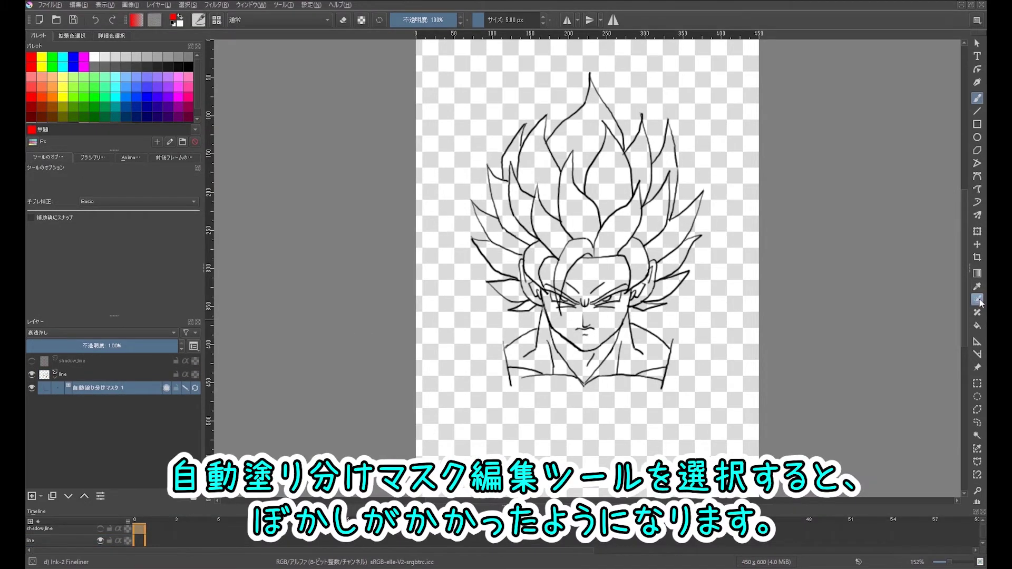
pyautogui.click(978, 301)
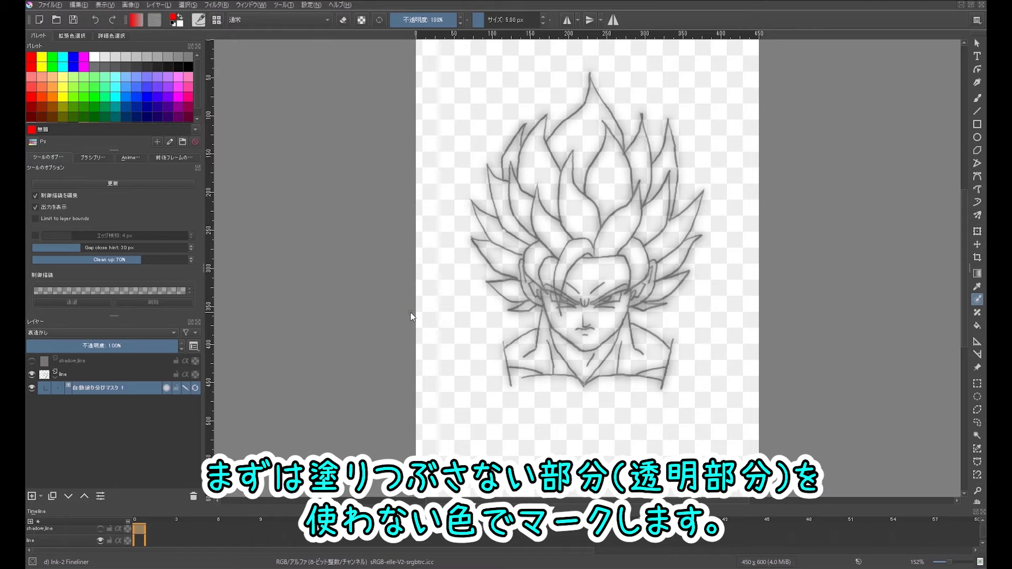
# Mark the area outside the hair in red, set red as transparent, and mark the hair in cream
pyautogui.click(31, 58)
pyautogui.moveTo(445, 208); pyautogui.dragTo(502, 92)
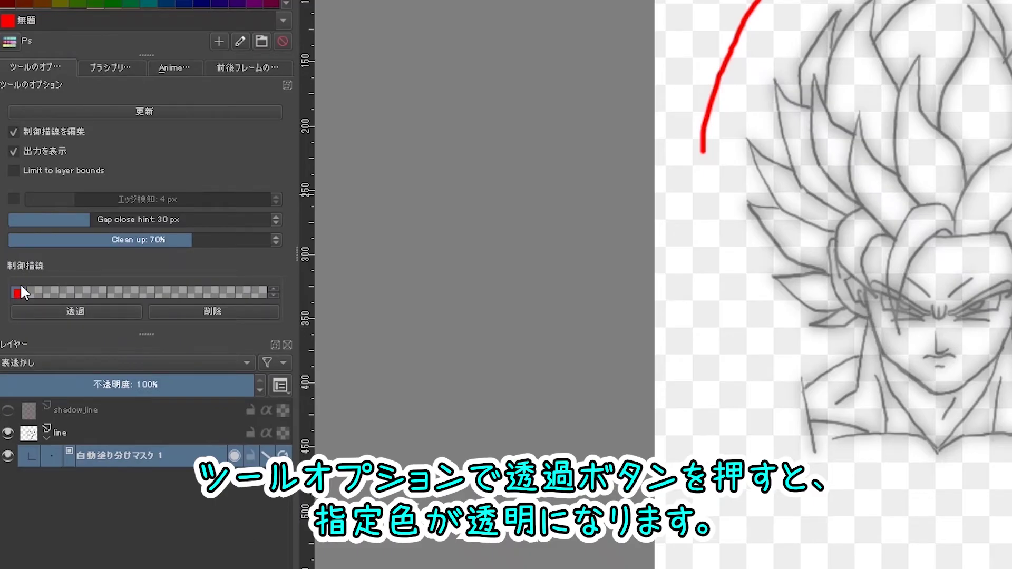
pyautogui.click(30, 310)
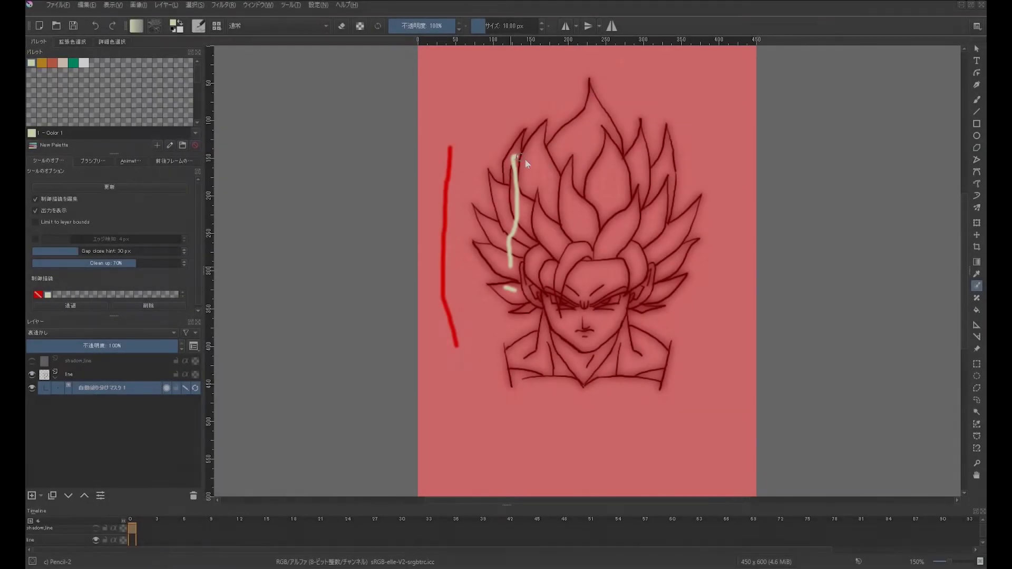
pyautogui.moveTo(520, 157)
pyautogui.mouseDown()
pyautogui.moveTo(614, 164)
pyautogui.moveTo(664, 233)
pyautogui.mouseUp()
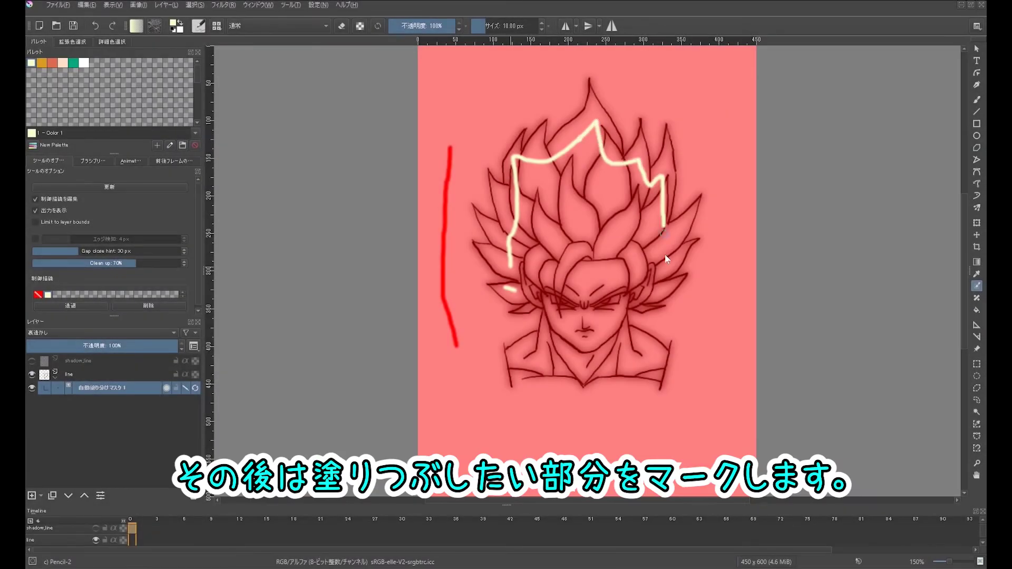
# Mark the front hair in cream and the neck area with the next palette colour
pyautogui.moveTo(535, 261); pyautogui.dragTo(639, 263)
pyautogui.moveTo(563, 258)
pyautogui.mouseDown()
pyautogui.moveTo(587, 248)
pyautogui.moveTo(547, 281)
pyautogui.mouseUp()
pyautogui.click(63, 63)
pyautogui.moveTo(528, 349)
pyautogui.mouseDown()
pyautogui.moveTo(640, 356)
pyautogui.moveTo(652, 344)
pyautogui.mouseUp()
pyautogui.scroll(3, 609, 305)
# With a smaller brush, add white spots in both eyes and orange marks on both eyebrows
pyautogui.click(84, 63)
pyautogui.press('[')
pyautogui.click(460, 289)
pyautogui.click(622, 291)
pyautogui.keyDown('ctrl'); pyautogui.click(442, 269); pyautogui.keyUp('ctrl')
pyautogui.moveTo(442, 270); pyautogui.dragTo(504, 295)
pyautogui.moveTo(583, 293); pyautogui.dragTo(649, 264)
# Mark the face and cheek in peach and both irises in teal
pyautogui.click(62, 62)
pyautogui.moveTo(392, 269); pyautogui.dragTo(446, 311)
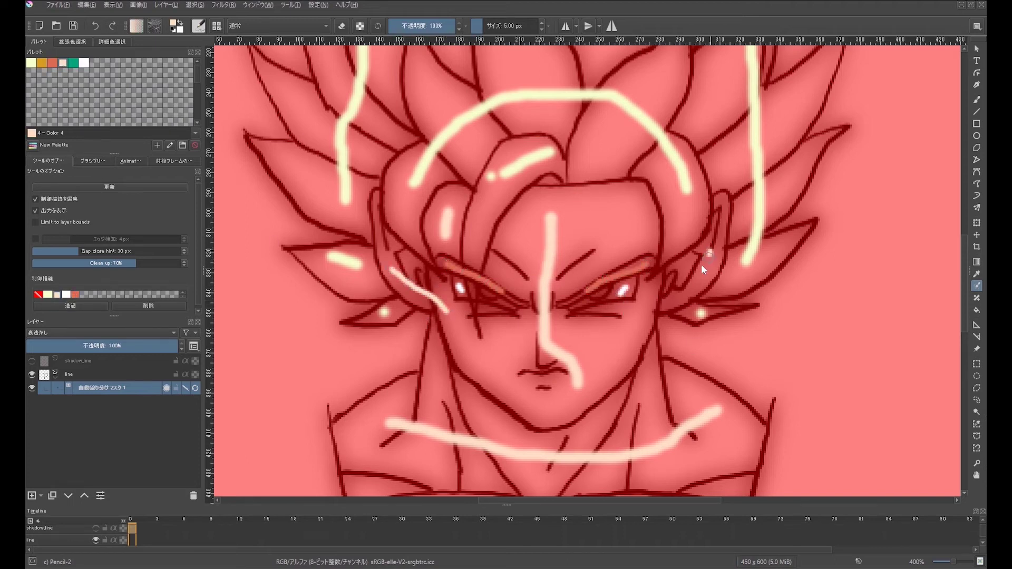
pyautogui.scroll(-5, 619, 391)
pyautogui.scroll(6, 619, 387)
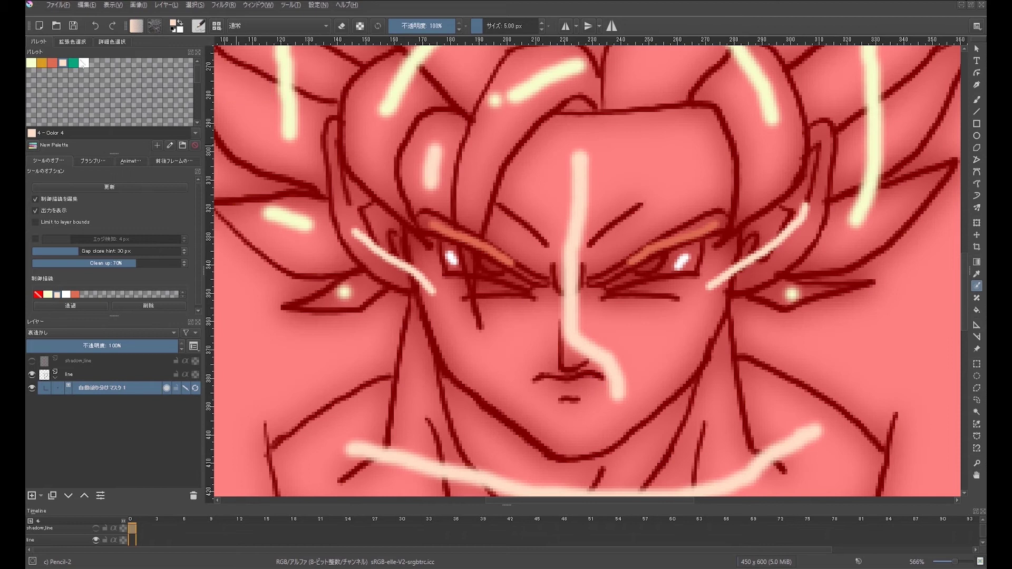
pyautogui.click(490, 266)
pyautogui.click(651, 267)
pyautogui.scroll(-3, 696, 328)
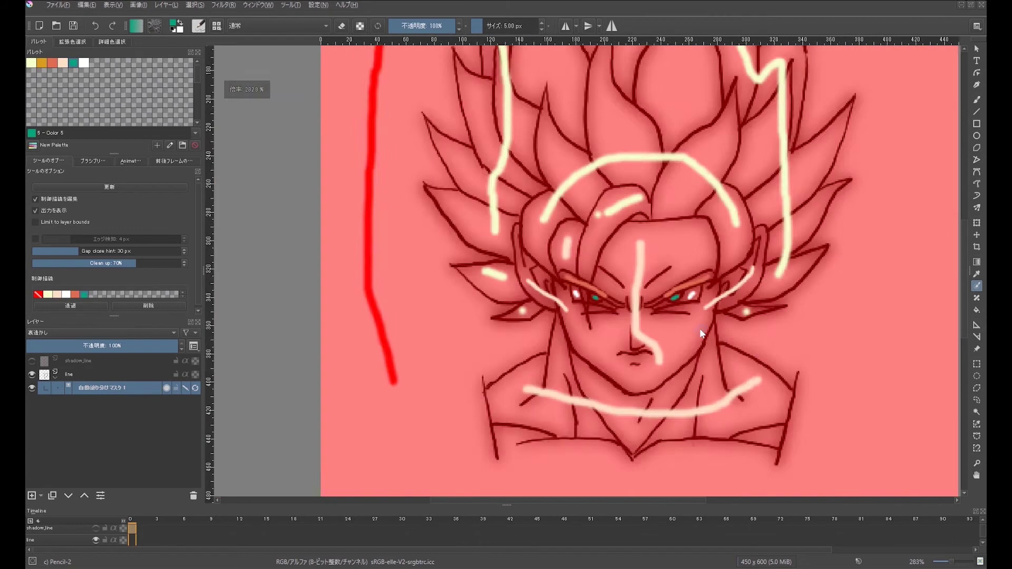
pyautogui.scroll(-2, 701, 328)
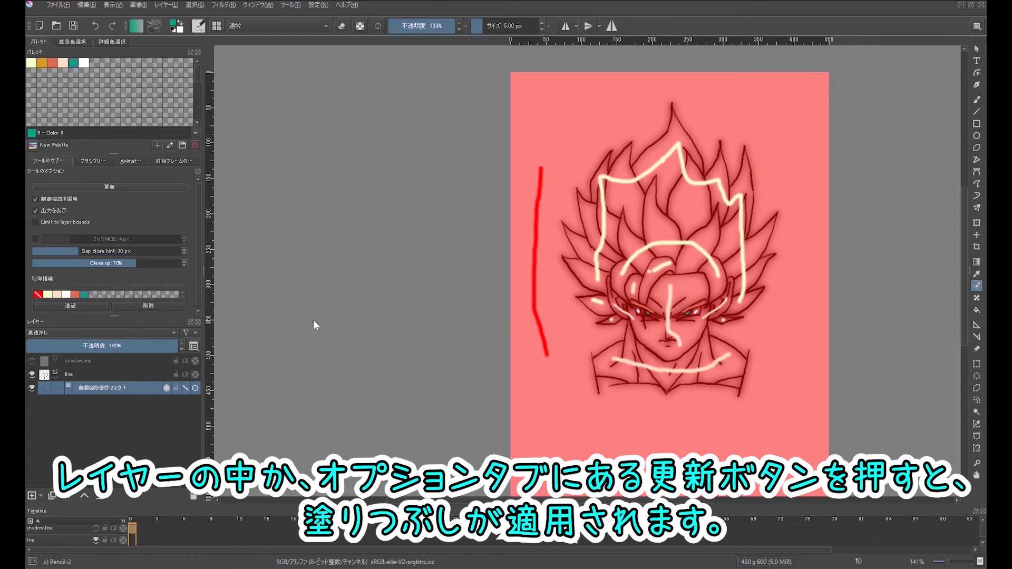
# Apply the colorize update, then add a missing cream mark near the left eye
pyautogui.click(193, 389)
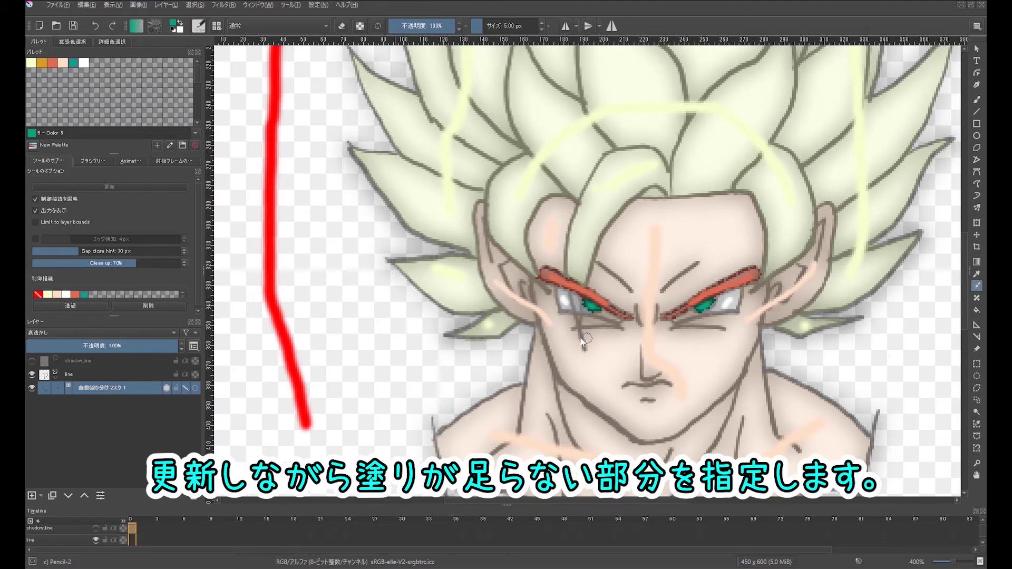
pyautogui.click(48, 294)
pyautogui.click(577, 306)
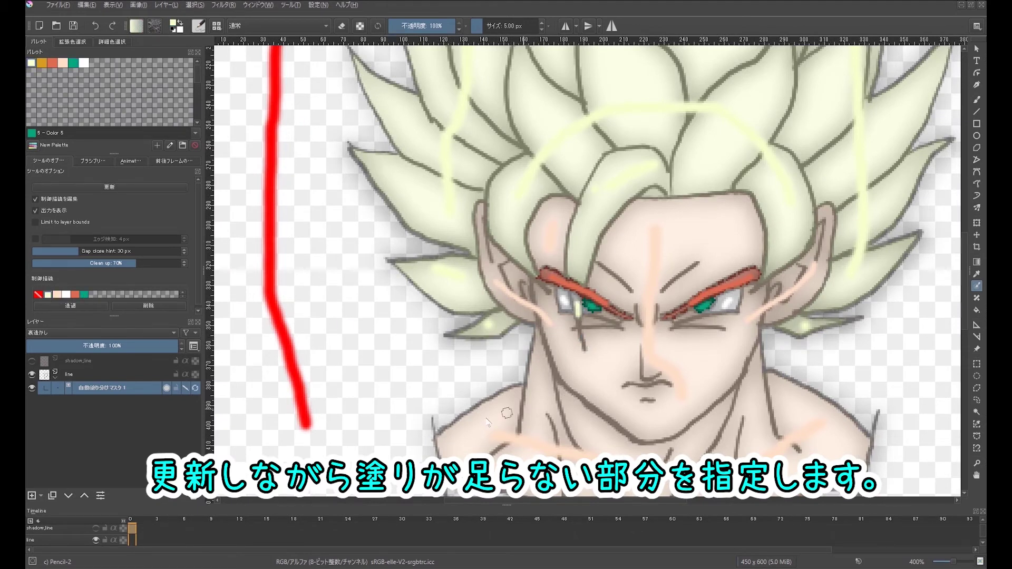
pyautogui.click(195, 389)
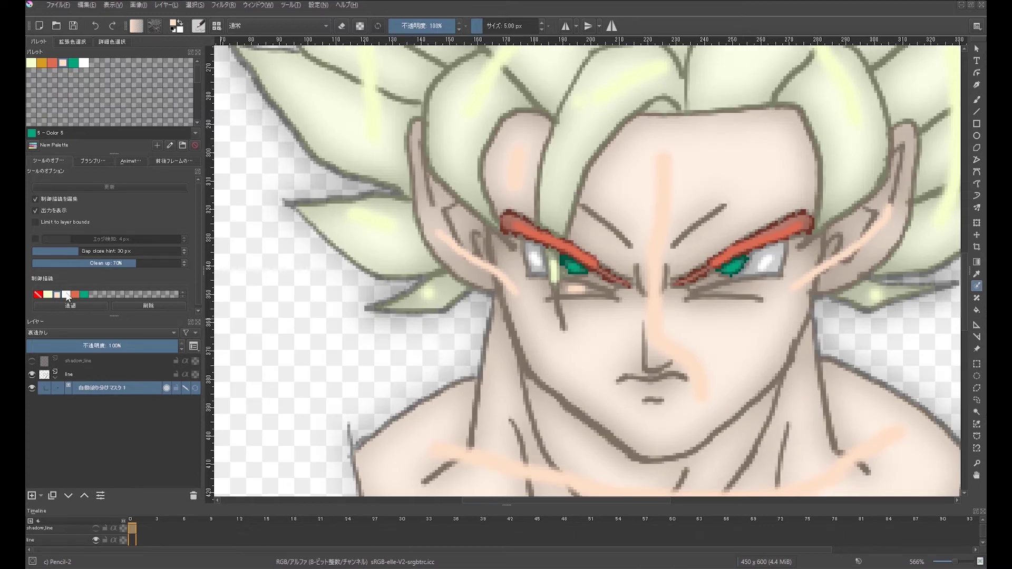
# Shrink the brush to about 3.9 px and add white highlights in both eyes
pyautogui.moveTo(715, 280); pyautogui.dragTo(707, 280)
pyautogui.click(712, 278)
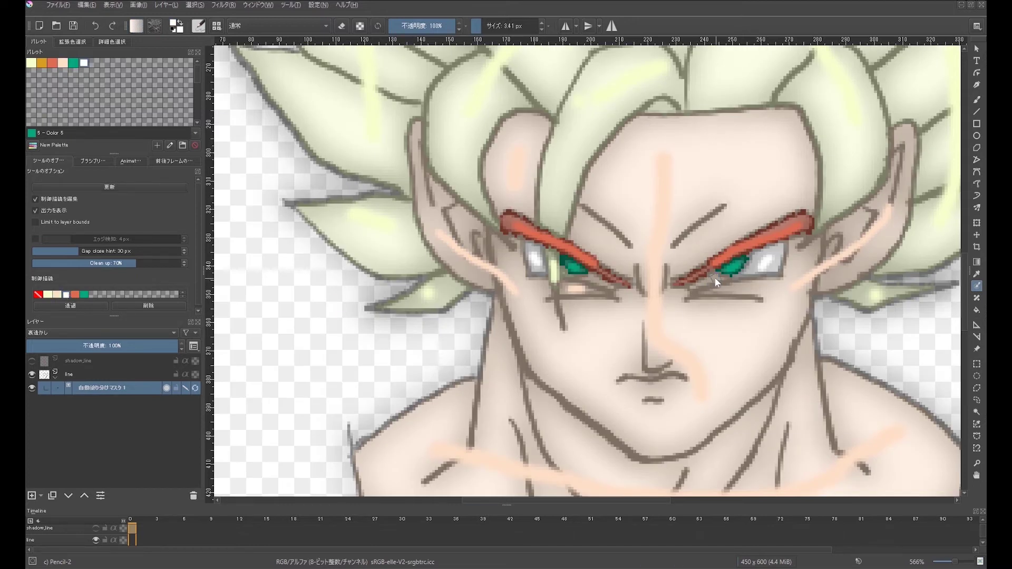
pyautogui.click(597, 282)
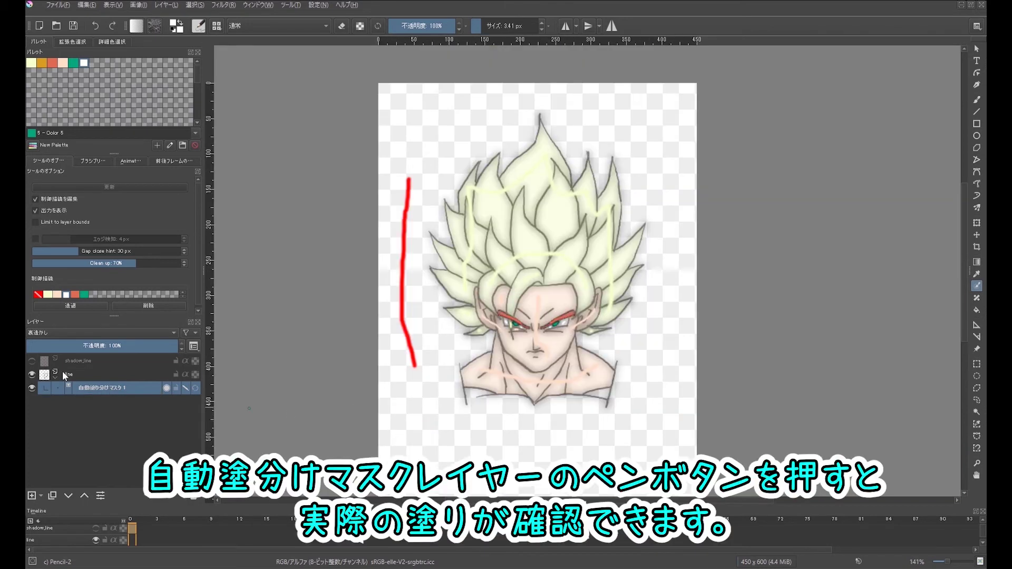
# Exit the colorize mask's edit mode to view the crisp final flat-colour fill
pyautogui.click(186, 388)
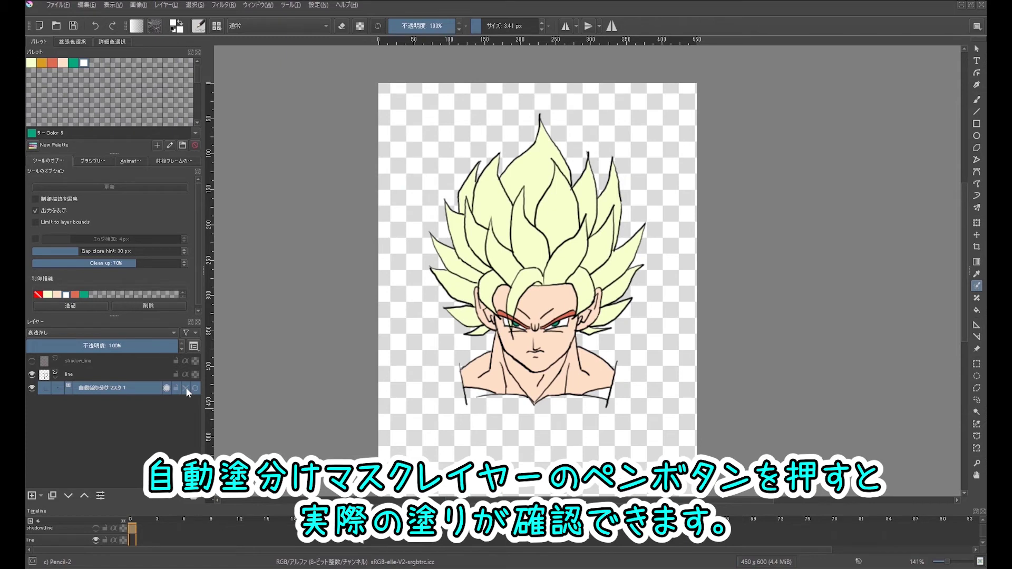
pyautogui.scroll(3, 537, 339)
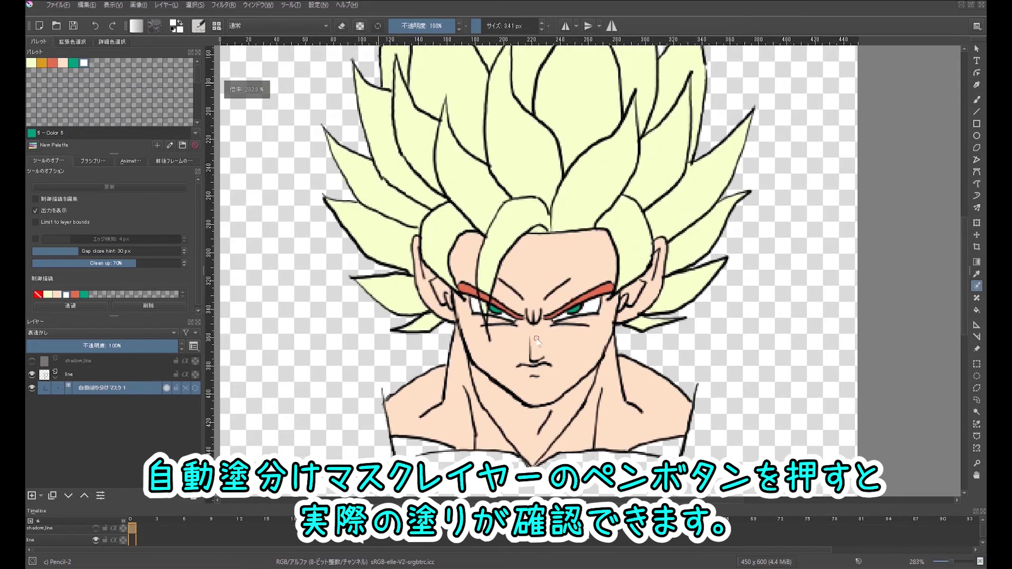
pyautogui.scroll(1, 536, 339)
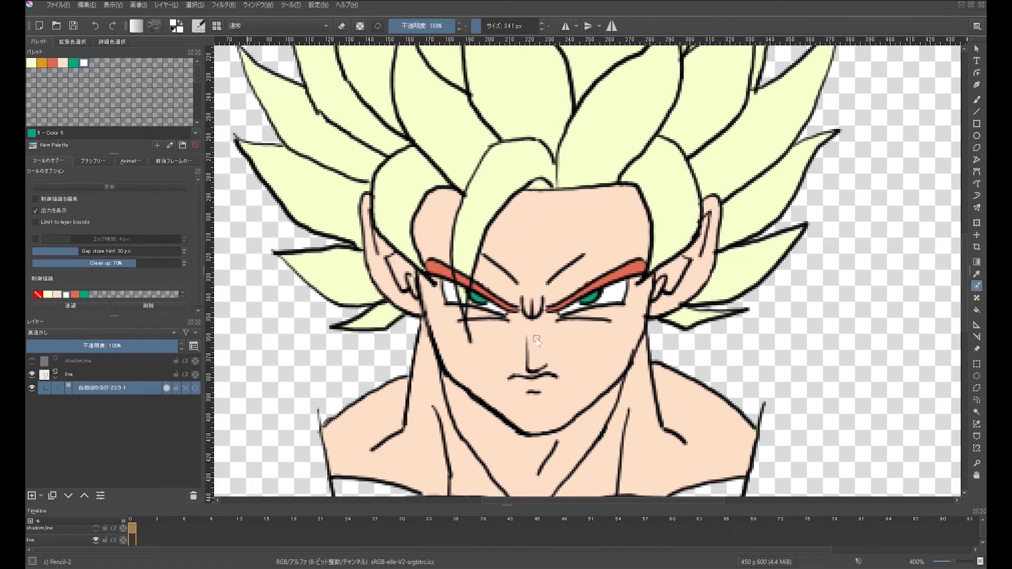
pyautogui.scroll(-1, 537, 339)
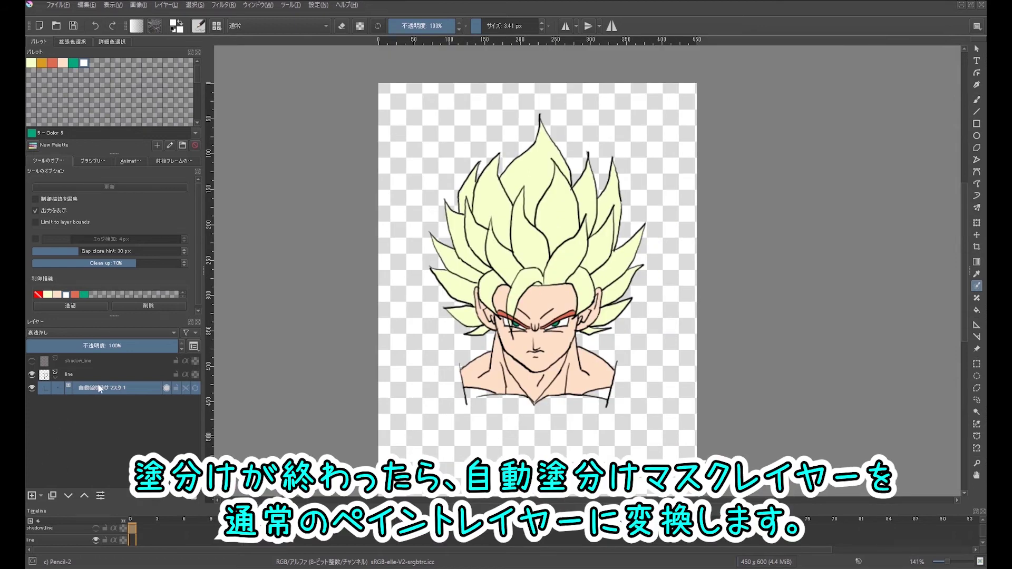
# Convert the colorize mask to a paint layer, then toggle layer visibility to check the result
pyautogui.rightClick(98, 388)
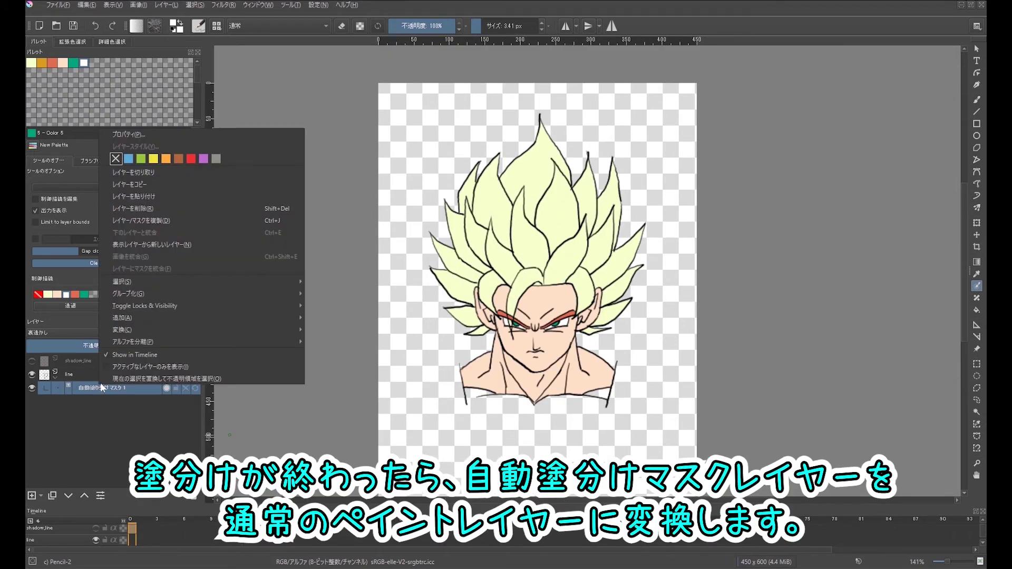
pyautogui.moveTo(127, 330)
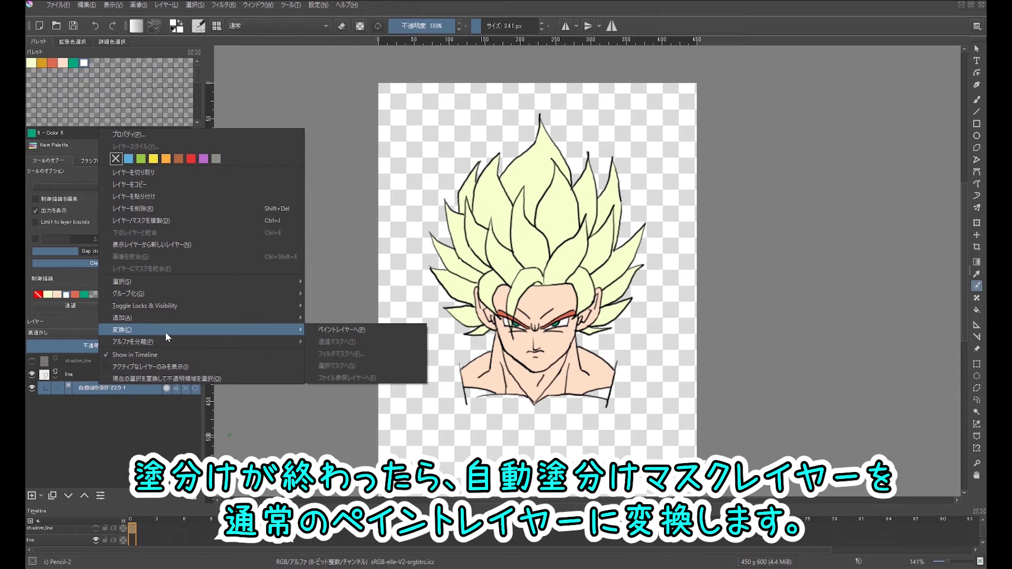
pyautogui.click(363, 330)
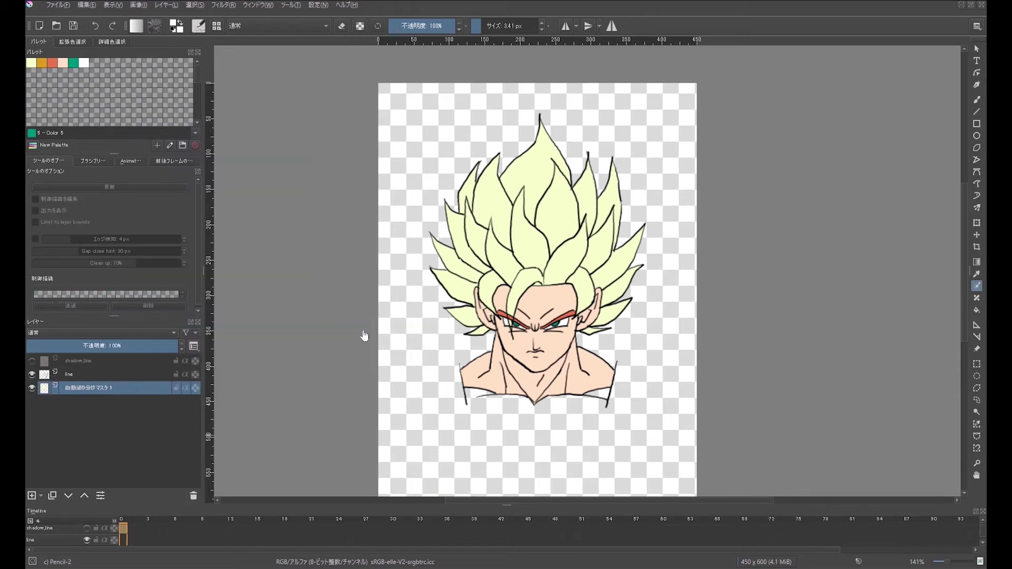
pyautogui.click(32, 389)
pyautogui.click(31, 389)
pyautogui.click(32, 375)
pyautogui.click(31, 375)
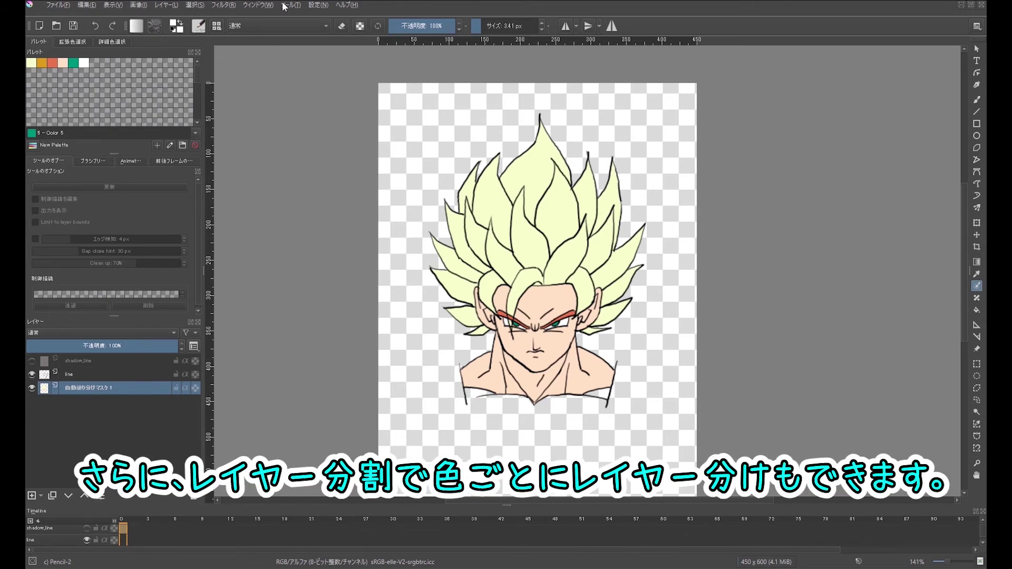
# Open the Split Layer by colour settings and set fuzziness (あいまいさ) to 10
pyautogui.click(165, 7)
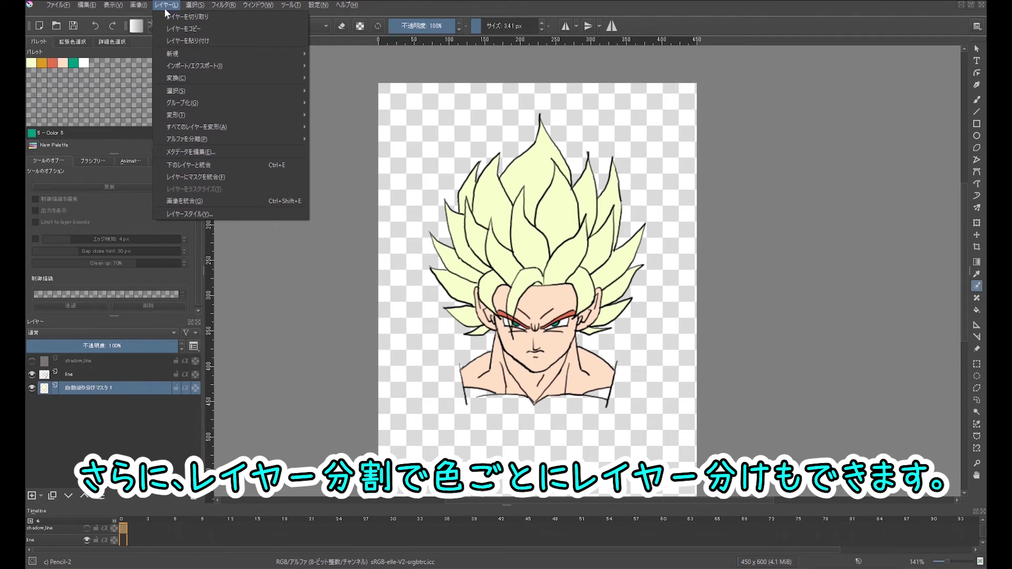
pyautogui.moveTo(186, 139)
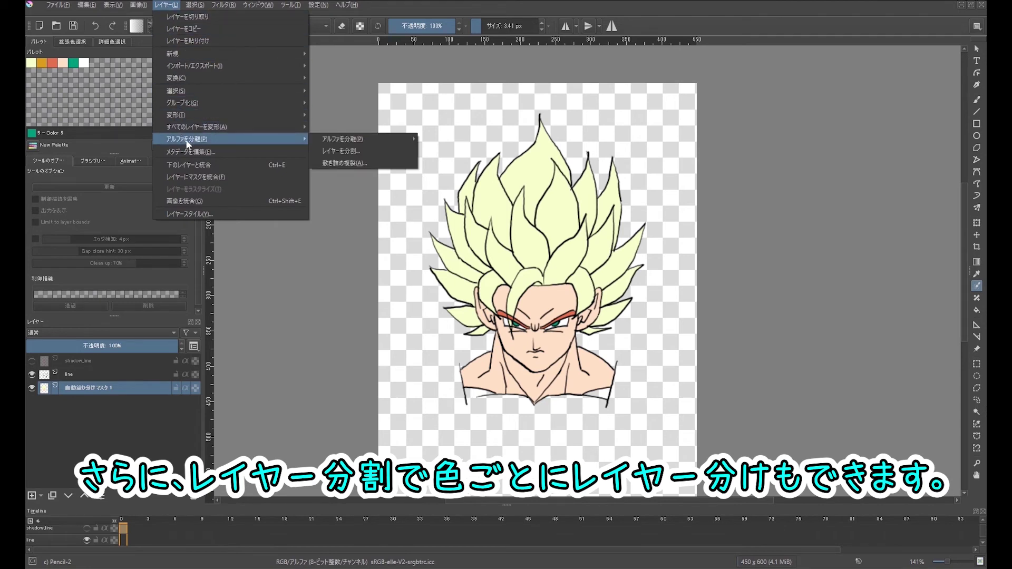
pyautogui.click(346, 151)
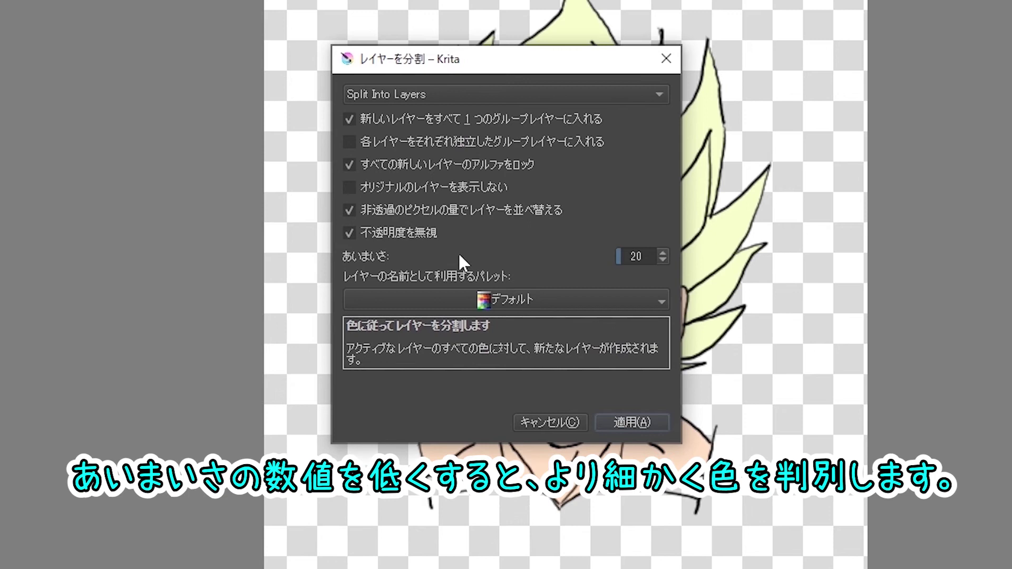
pyautogui.doubleClick(636, 256)
pyautogui.write('10')
# Apply the split into the 色 group, hide the original colour layer, and inspect the group's layers
pyautogui.click(636, 424)
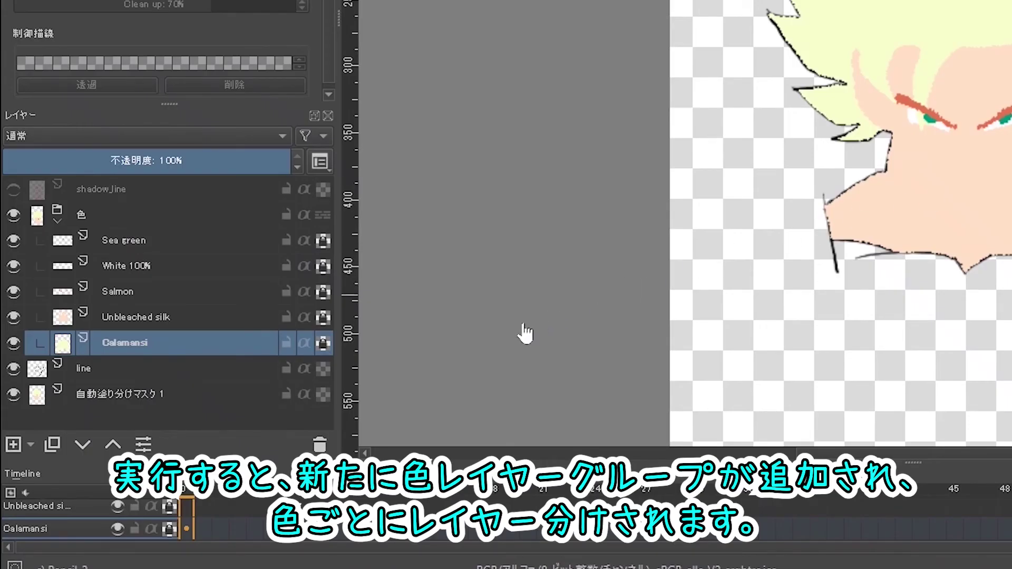
pyautogui.click(12, 394)
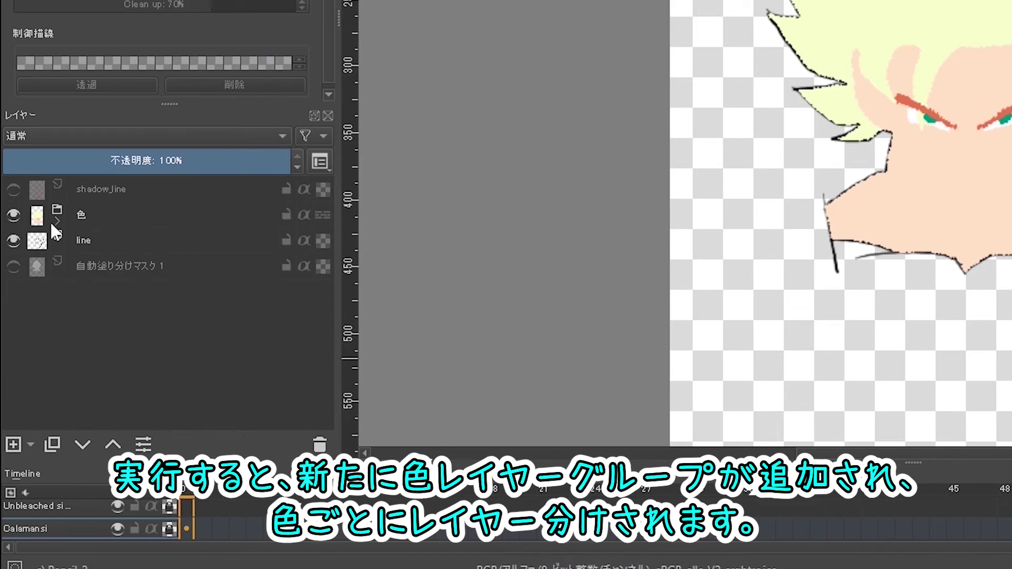
pyautogui.click(12, 215)
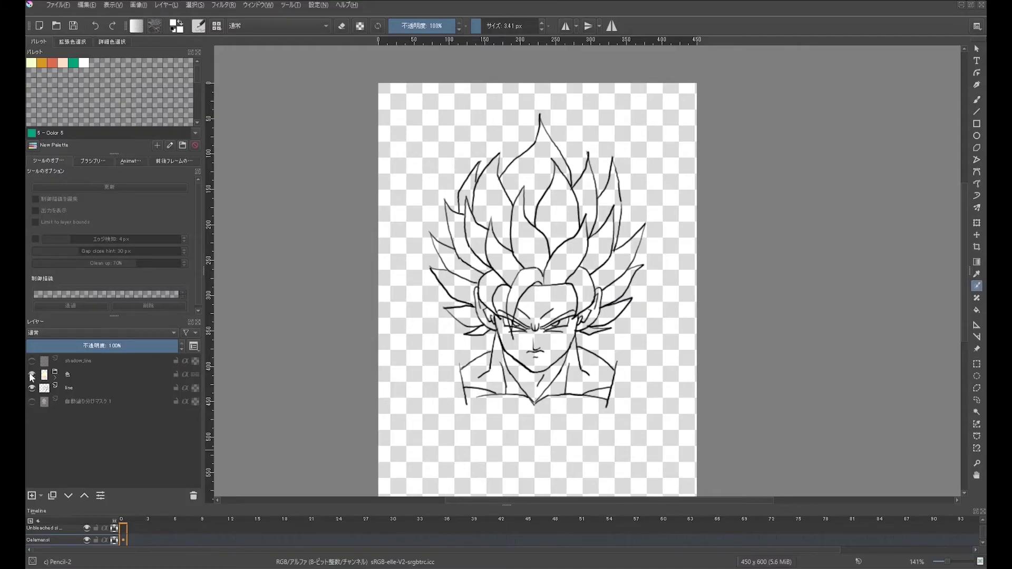
pyautogui.click(32, 375)
pyautogui.click(57, 378)
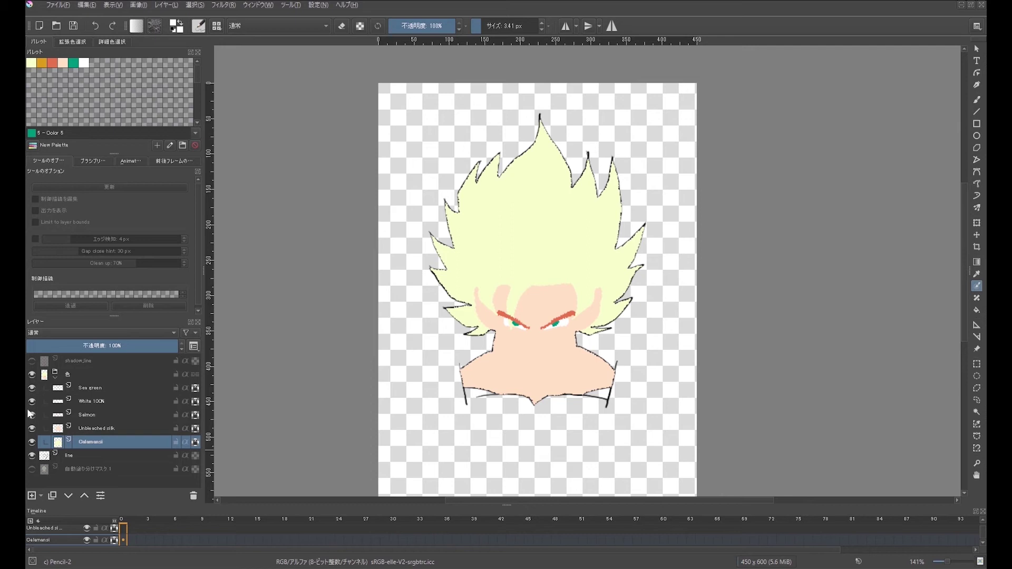
pyautogui.click(32, 428)
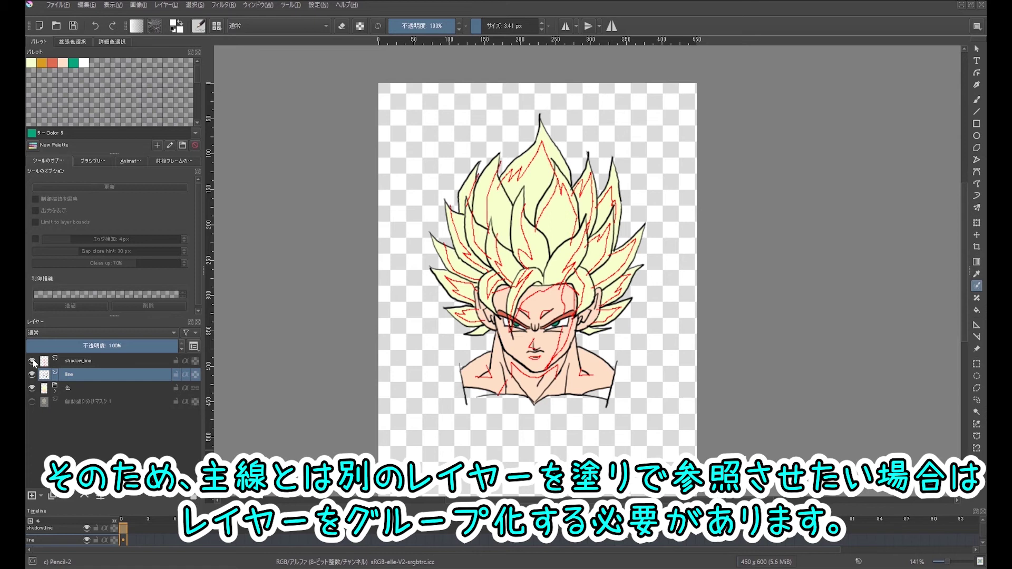
# Quick-group shadow_line, line, 色 and the colour layer into レイヤー 3, then add a colorize mask
pyautogui.click(89, 363)
pyautogui.keyDown('shift'); pyautogui.click(83, 402); pyautogui.keyUp('shift')
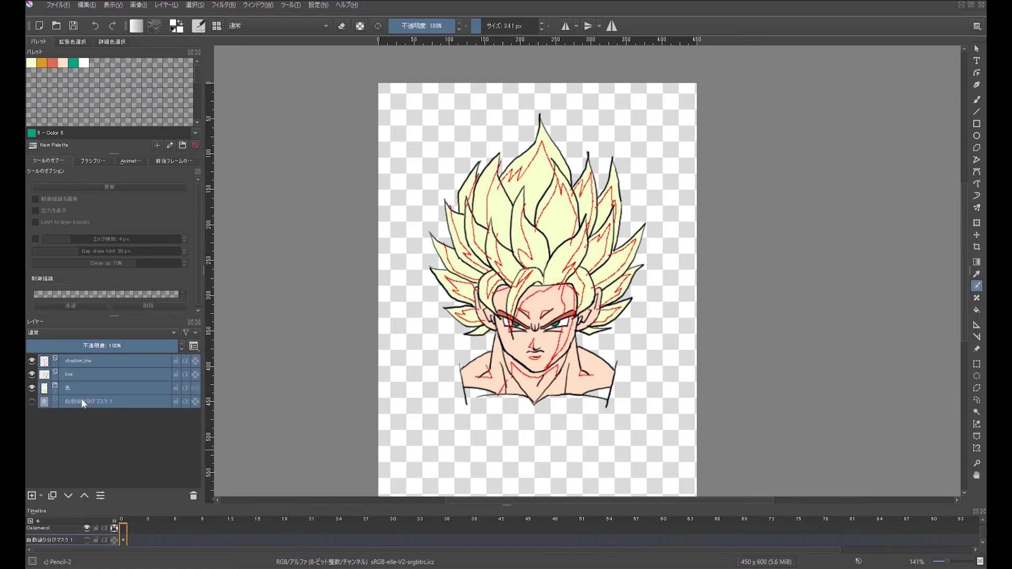
pyautogui.rightClick(135, 363)
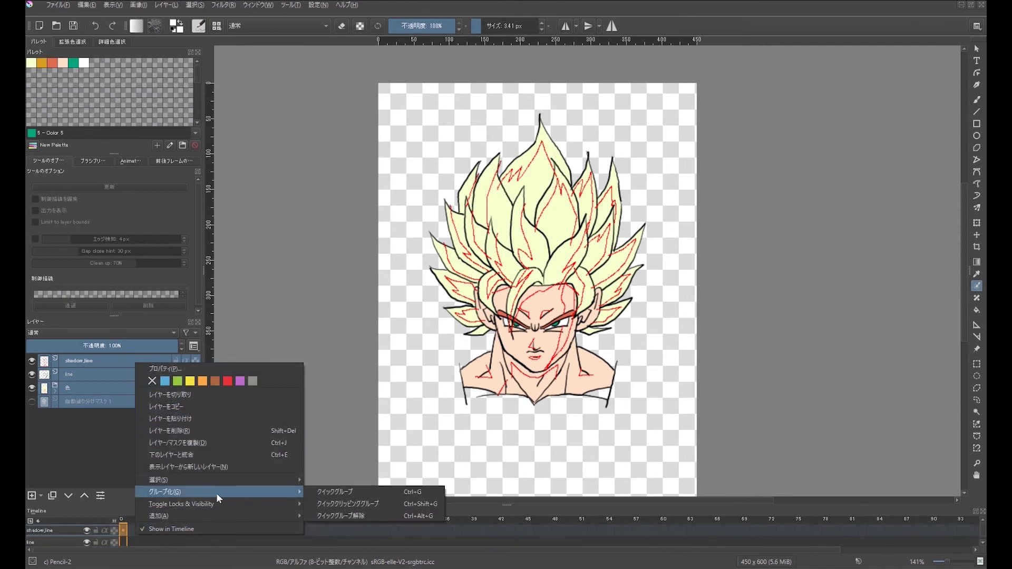
pyautogui.click(343, 491)
pyautogui.click(112, 449)
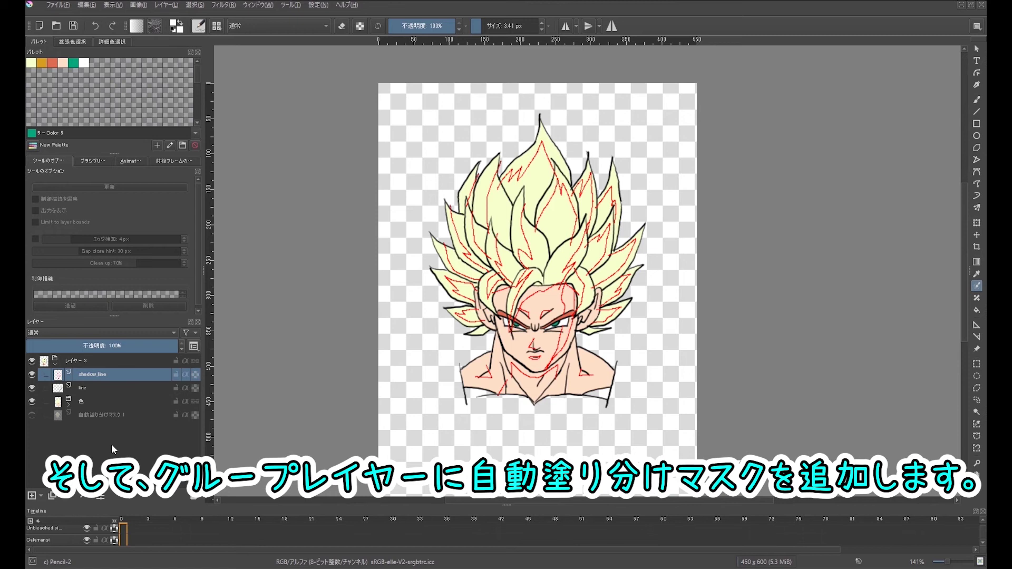
pyautogui.click(82, 359)
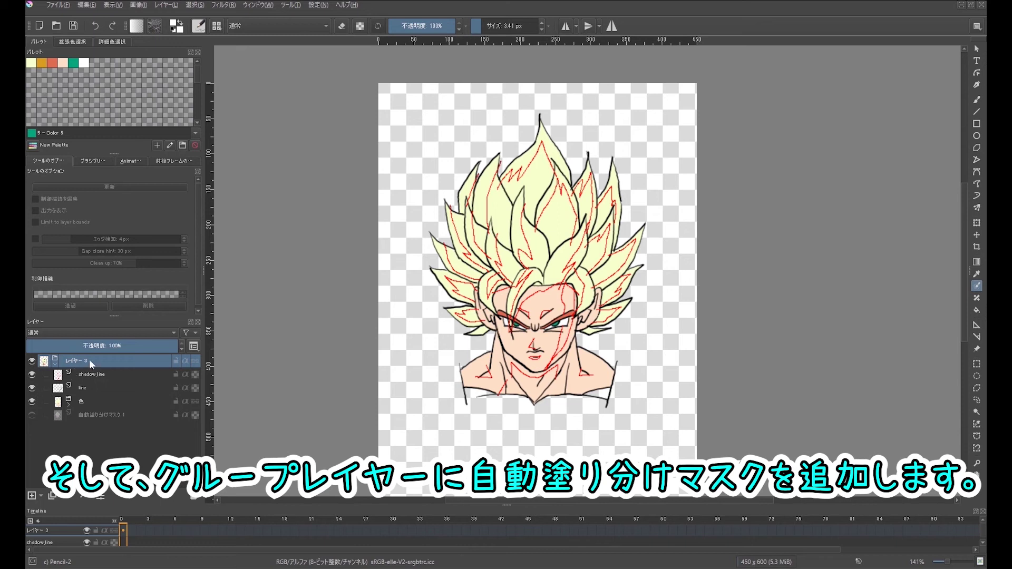
pyautogui.rightClick(89, 360)
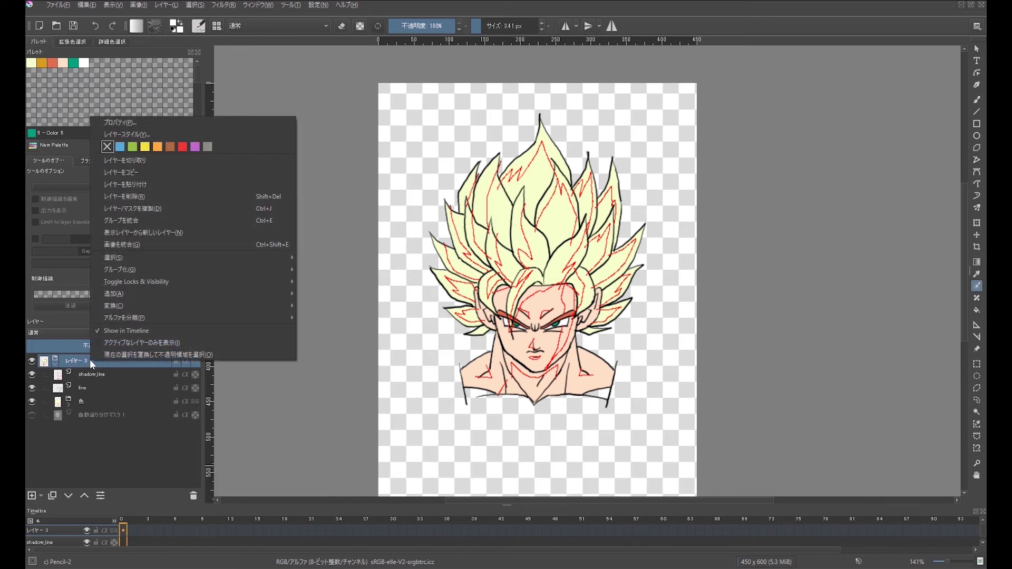
pyautogui.moveTo(115, 293)
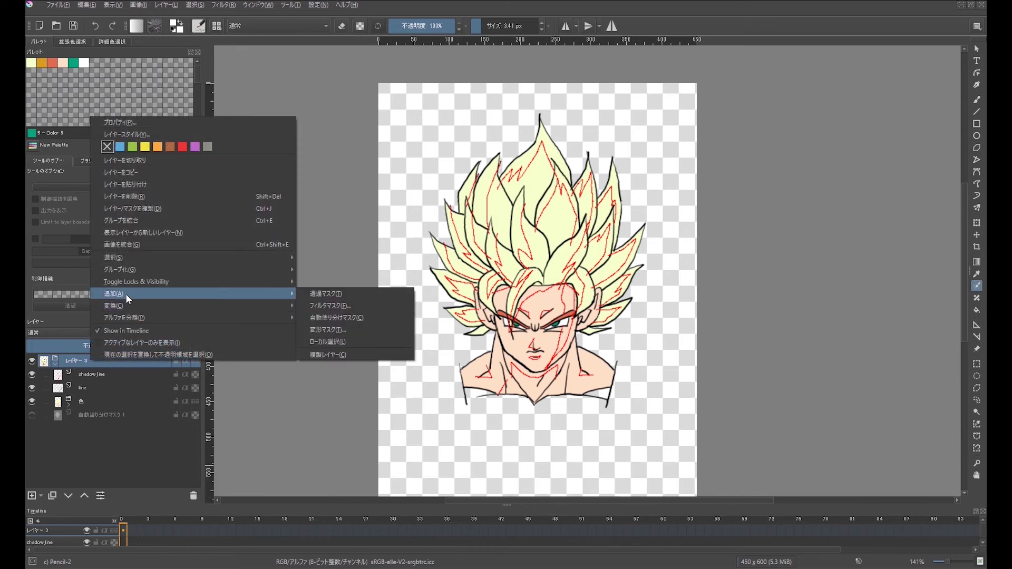
pyautogui.click(334, 315)
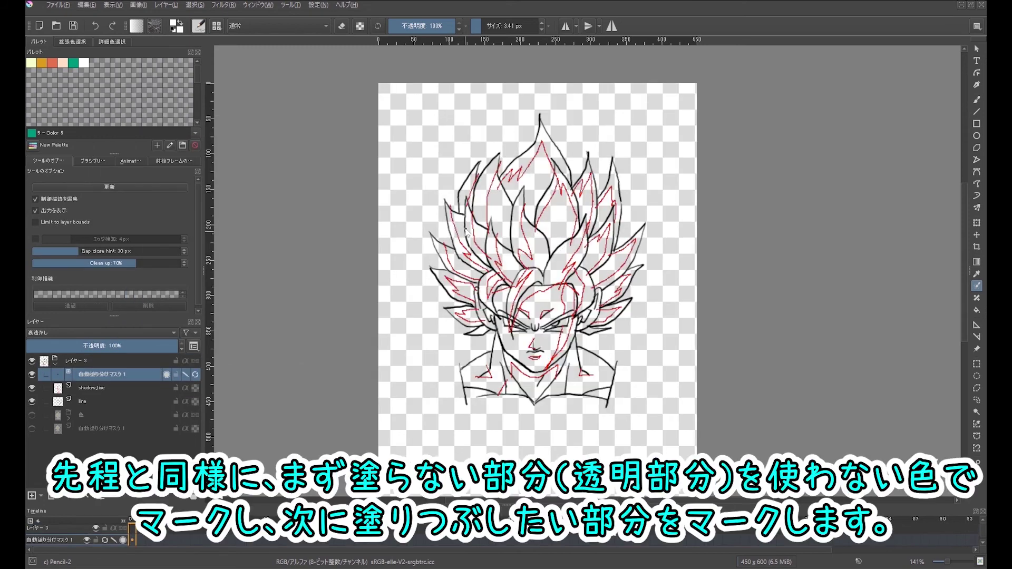
# Mark the transparent area above and around the hair with white key strokes
pyautogui.click(84, 62)
pyautogui.moveTo(407, 234); pyautogui.dragTo(640, 182)
pyautogui.scroll(1, 571, 246)
pyautogui.moveTo(393, 232)
pyautogui.mouseDown()
pyautogui.moveTo(659, 301)
pyautogui.moveTo(486, 117)
pyautogui.mouseUp()
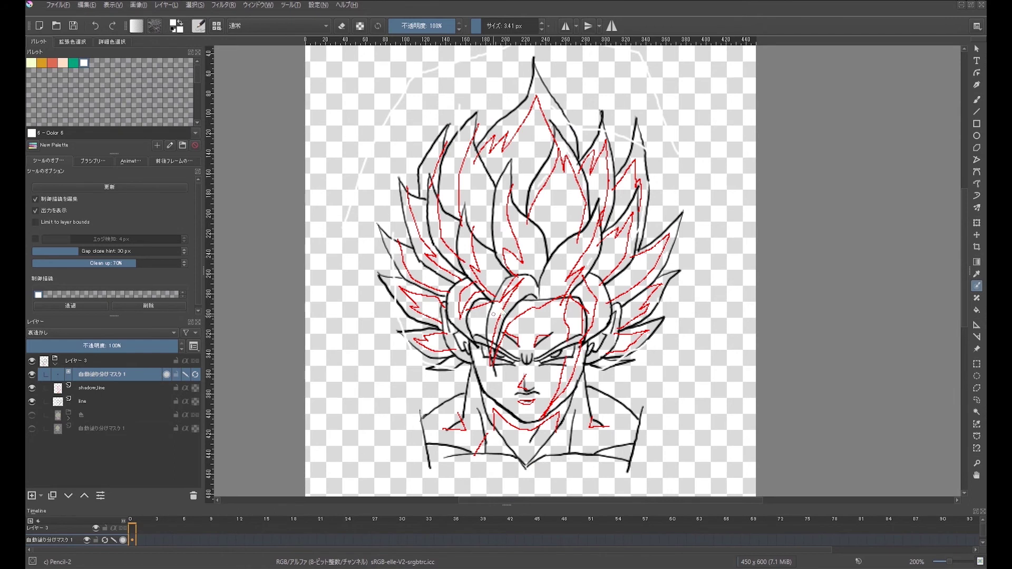
# Add orange as a mask key and stroke the central and upper hair spikes orange
pyautogui.click(196, 374)
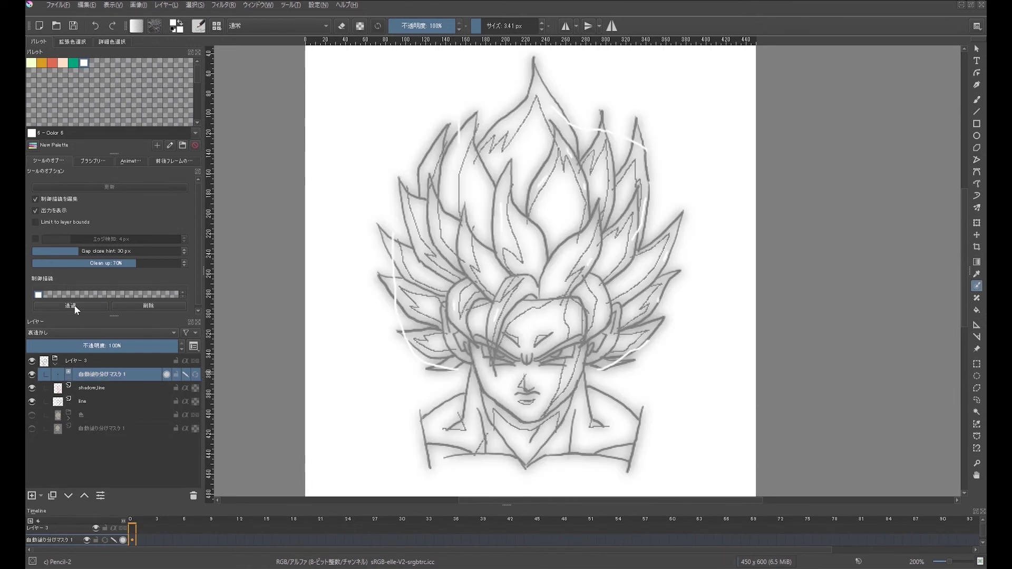
pyautogui.click(42, 63)
pyautogui.moveTo(420, 210); pyautogui.dragTo(423, 226)
pyautogui.moveTo(472, 182); pyautogui.dragTo(472, 197)
pyautogui.moveTo(525, 145); pyautogui.dragTo(526, 160)
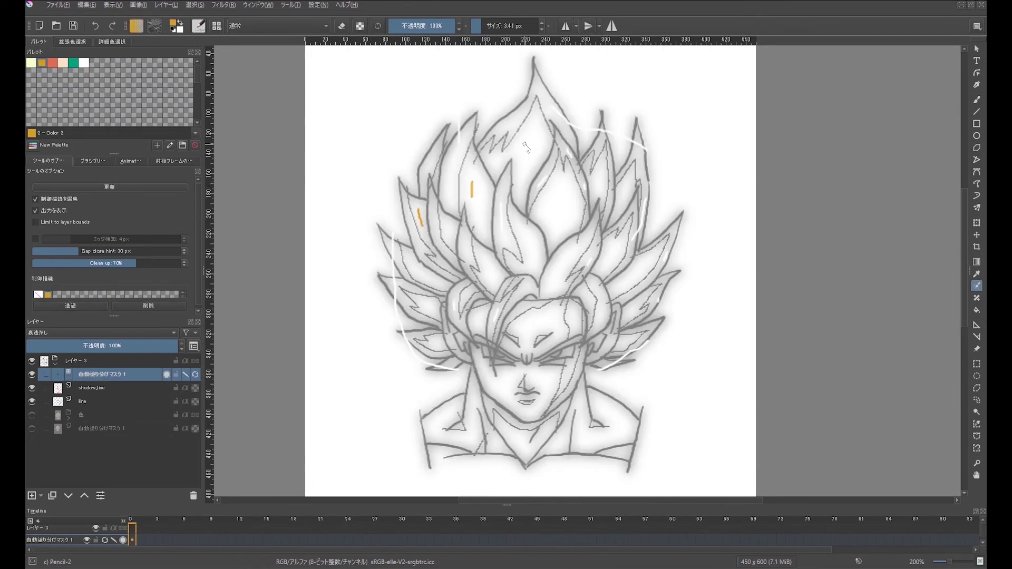
pyautogui.moveTo(554, 192); pyautogui.dragTo(558, 218)
pyautogui.moveTo(488, 267); pyautogui.dragTo(490, 280)
# Add orange key strokes on the lower hair and the right- and left-side spikes
pyautogui.moveTo(419, 275); pyautogui.dragTo(439, 283)
pyautogui.moveTo(426, 307)
pyautogui.mouseDown()
pyautogui.moveTo(437, 314)
pyautogui.moveTo(465, 298)
pyautogui.moveTo(525, 291)
pyautogui.mouseUp()
pyautogui.moveTo(572, 252); pyautogui.dragTo(553, 280)
pyautogui.moveTo(598, 169); pyautogui.dragTo(598, 185)
pyautogui.moveTo(628, 191); pyautogui.dragTo(618, 210)
pyautogui.moveTo(613, 248); pyautogui.dragTo(605, 267)
pyautogui.moveTo(646, 268)
pyautogui.mouseDown()
pyautogui.moveTo(623, 283)
pyautogui.moveTo(628, 315)
pyautogui.mouseUp()
pyautogui.moveTo(437, 342); pyautogui.dragTo(436, 349)
# Mark the forehead, neck, eyes and both shoulders with red keys, then update the mask fill
pyautogui.click(52, 63)
pyautogui.moveTo(530, 306); pyautogui.dragTo(520, 315)
pyautogui.moveTo(586, 369); pyautogui.dragTo(582, 380)
pyautogui.scroll(3, 548, 363)
pyautogui.click(485, 299)
pyautogui.moveTo(549, 299); pyautogui.dragTo(556, 293)
pyautogui.scroll(-3, 549, 318)
pyautogui.moveTo(470, 426); pyautogui.dragTo(492, 454)
pyautogui.moveTo(603, 427); pyautogui.dragTo(609, 428)
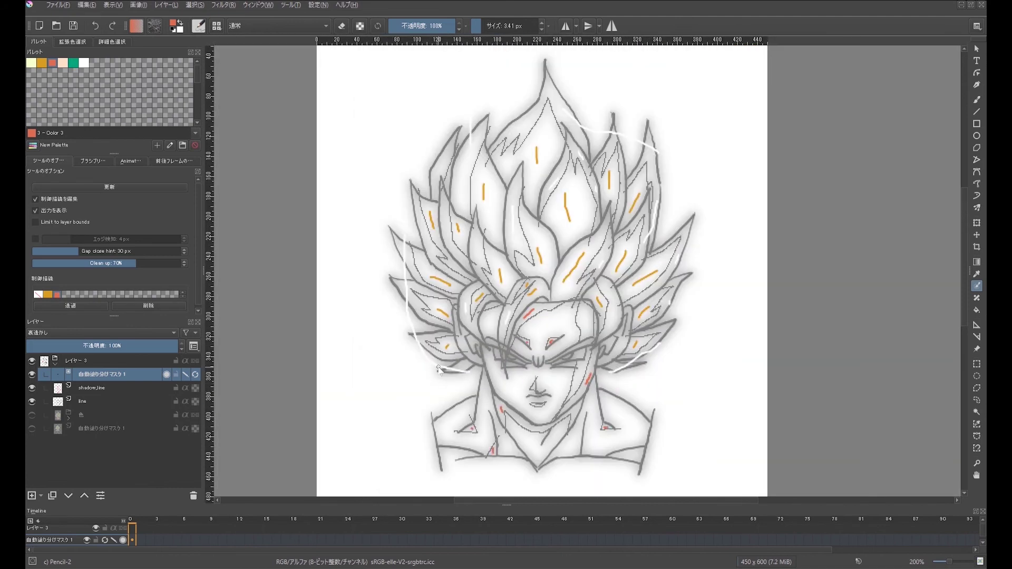
pyautogui.click(195, 374)
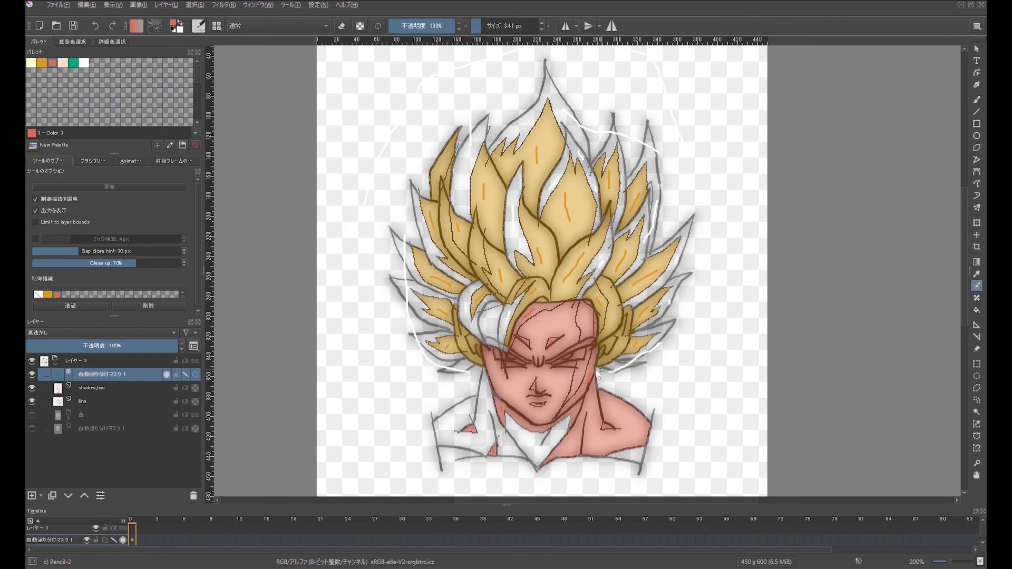
# Mark the forehead, right shoulder and cheek with white keys to stay unshaded
pyautogui.press('d')
pyautogui.press('x')
pyautogui.moveTo(542, 326); pyautogui.dragTo(538, 346)
pyautogui.scroll(1, 588, 443)
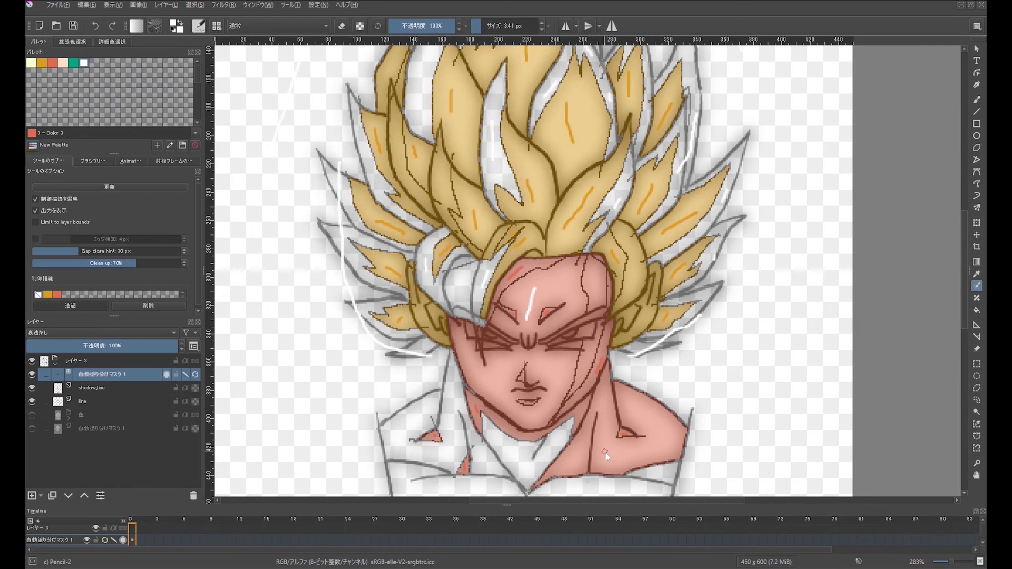
pyautogui.moveTo(647, 420); pyautogui.dragTo(659, 435)
pyautogui.moveTo(599, 284); pyautogui.dragTo(593, 302)
pyautogui.moveTo(587, 365); pyautogui.dragTo(559, 379)
pyautogui.scroll(2, 545, 396)
pyautogui.scroll(-2, 501, 408)
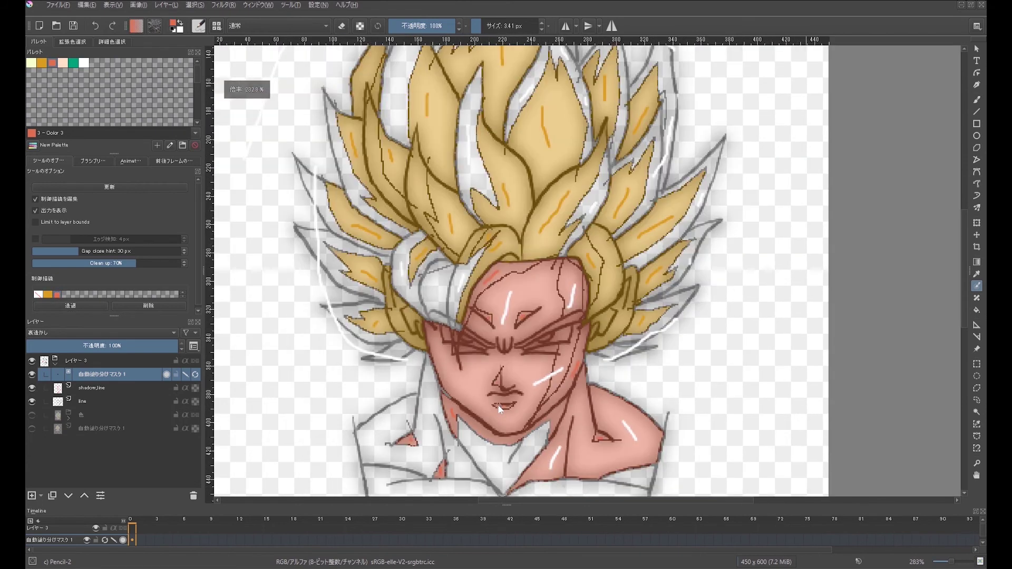
pyautogui.scroll(-1, 567, 315)
# Recompute the shadow mask fill, reselect the orange key, and show the 色 colour layer
pyautogui.click(196, 374)
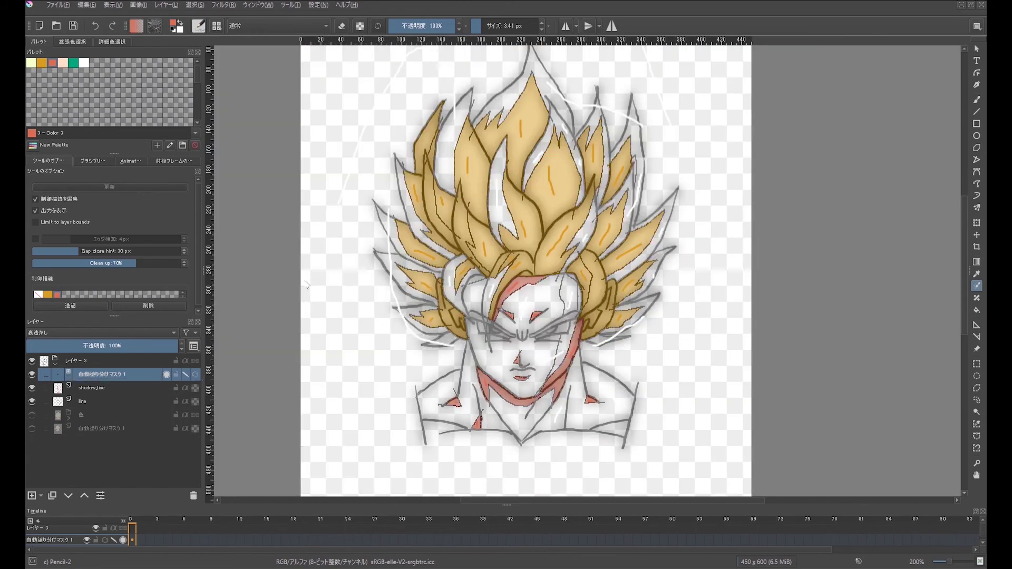
pyautogui.click(38, 294)
pyautogui.click(48, 294)
pyautogui.scroll(1, 451, 314)
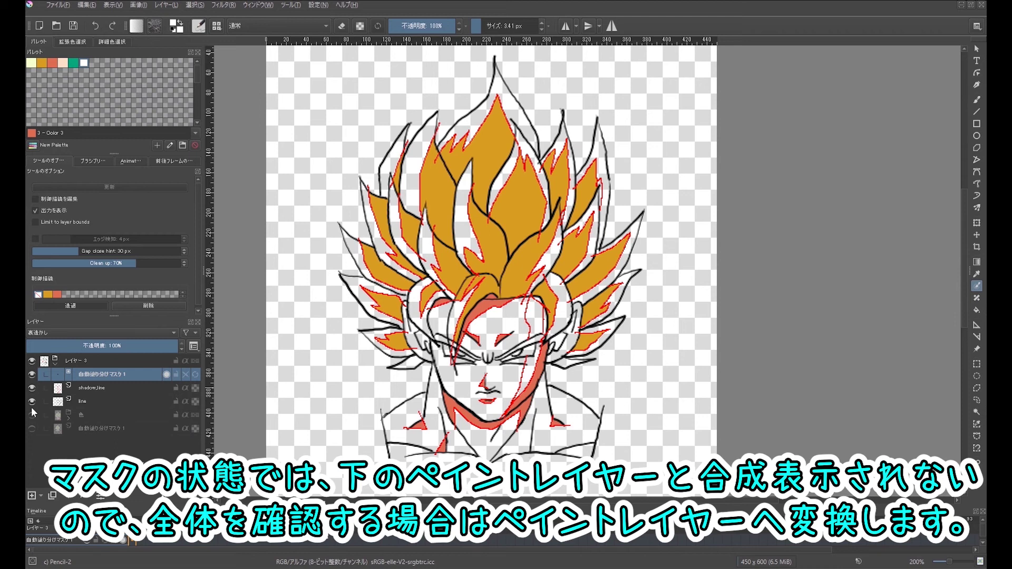
pyautogui.click(31, 415)
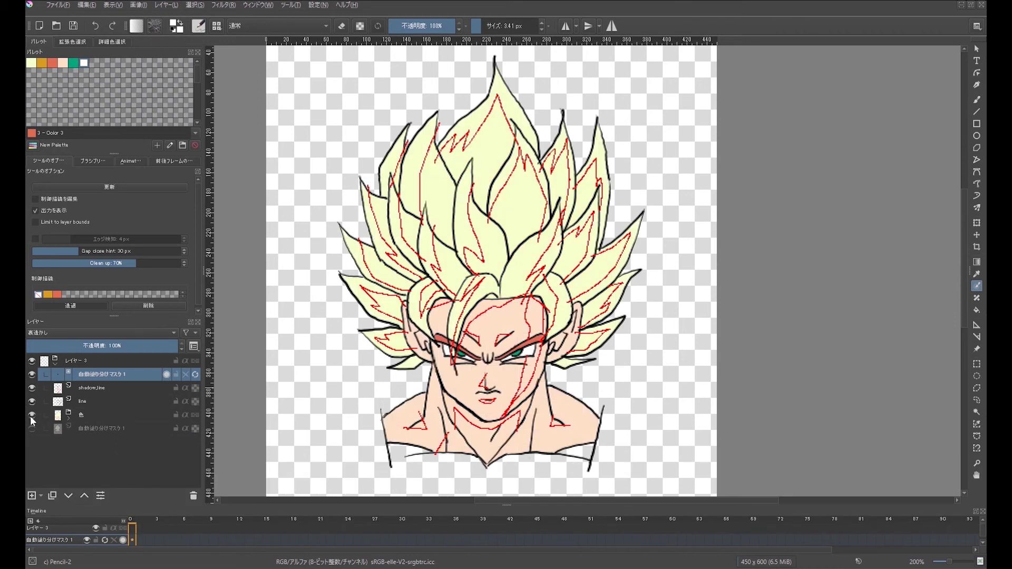
# Compare with the 色 layer, then convert the shadow colorize mask into a paint layer
pyautogui.click(31, 415)
pyautogui.click(31, 415)
pyautogui.rightClick(140, 372)
pyautogui.moveTo(170, 318)
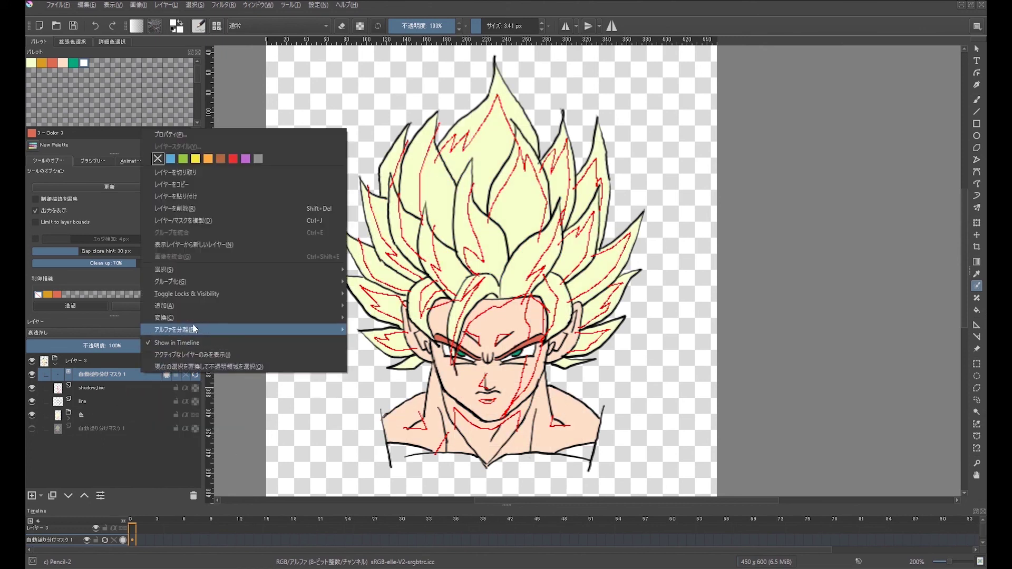
pyautogui.click(378, 318)
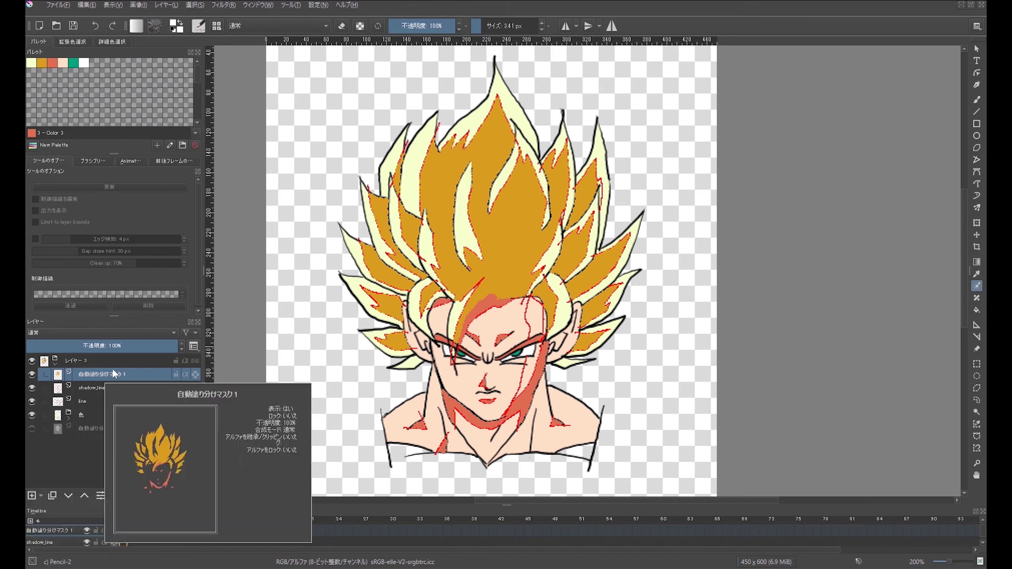
# Move the shadow layer below the line layer and hide the shadow_line layer
pyautogui.moveTo(112, 372); pyautogui.dragTo(106, 407)
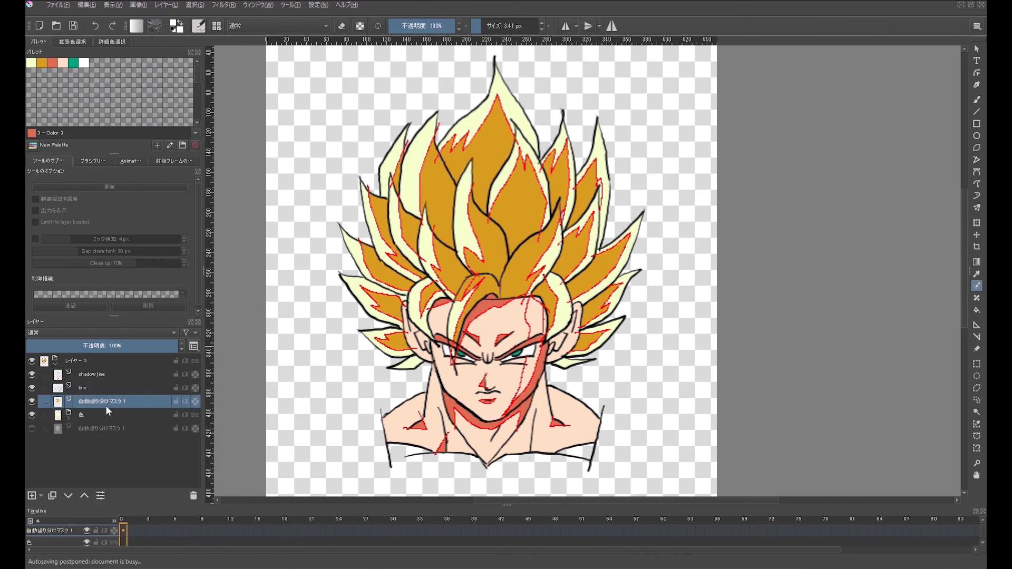
pyautogui.click(32, 374)
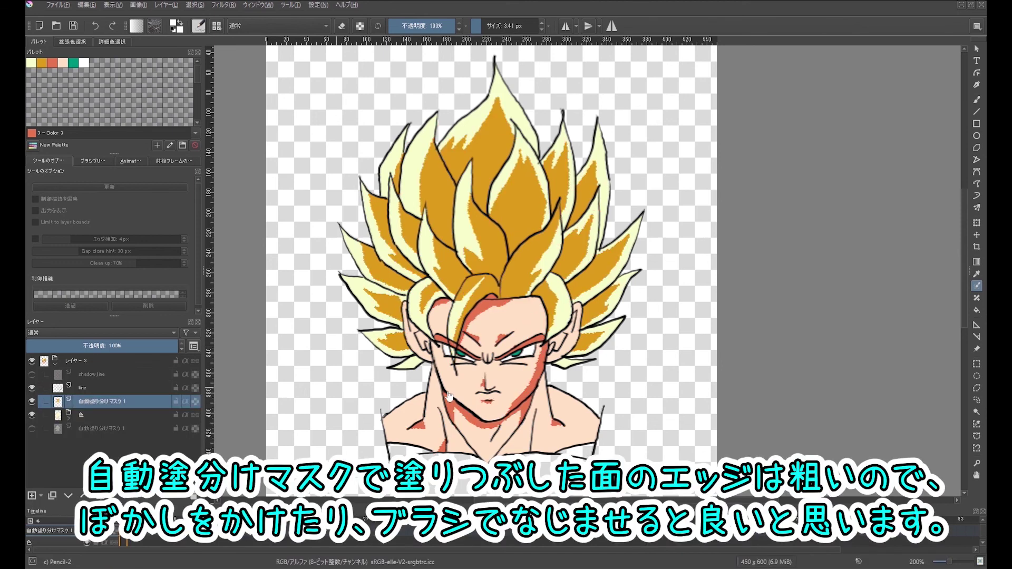
pyautogui.scroll(-1, 479, 394)
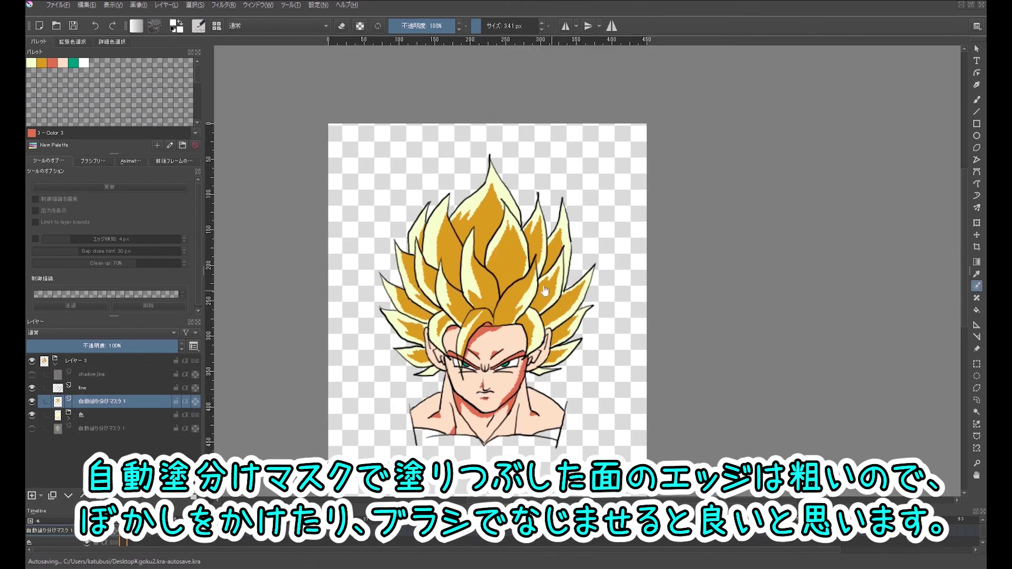
pyautogui.scroll(1, 490, 206)
pyautogui.scroll(2, 490, 207)
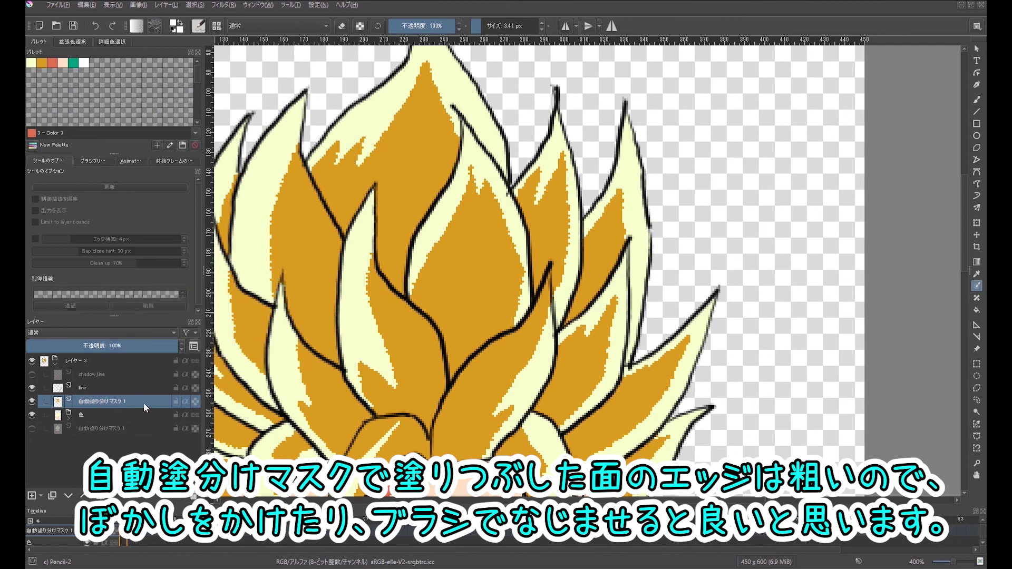
# Add a Gaussian blur filter mask with a 3 px radius to the shadow layer
pyautogui.rightClick(143, 403)
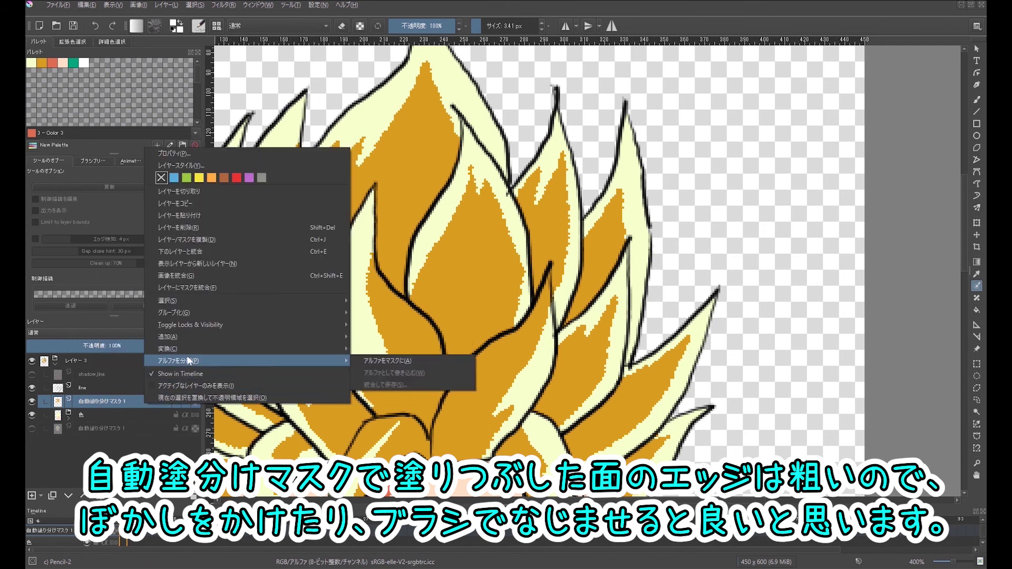
pyautogui.click(384, 347)
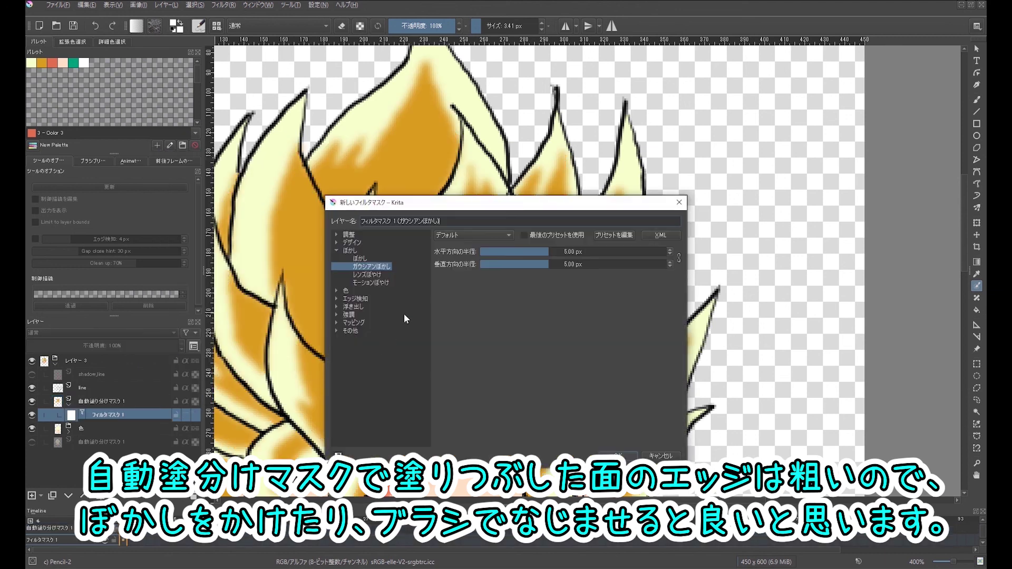
pyautogui.click(574, 251)
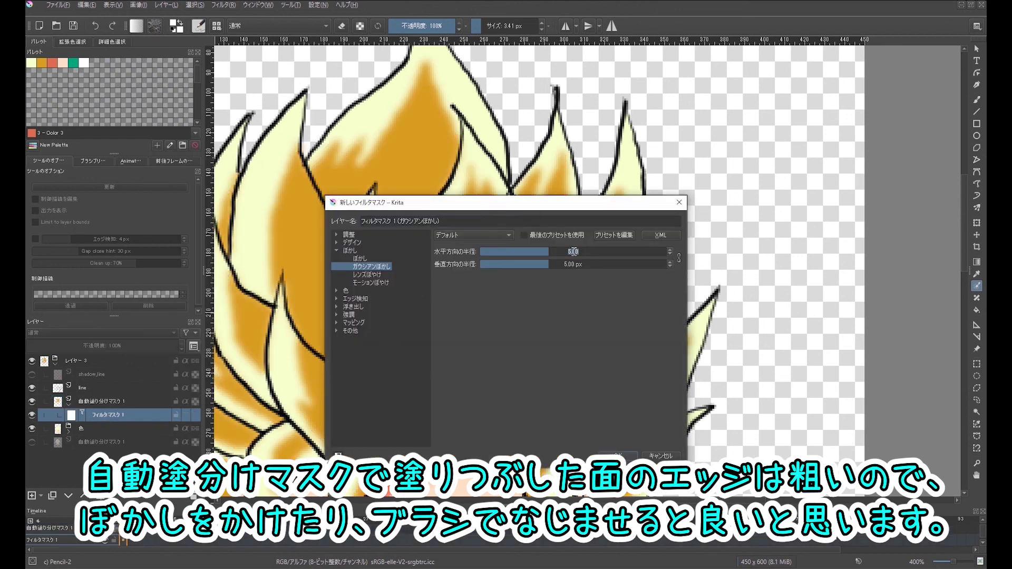
pyautogui.write('3')
pyautogui.press('Return')
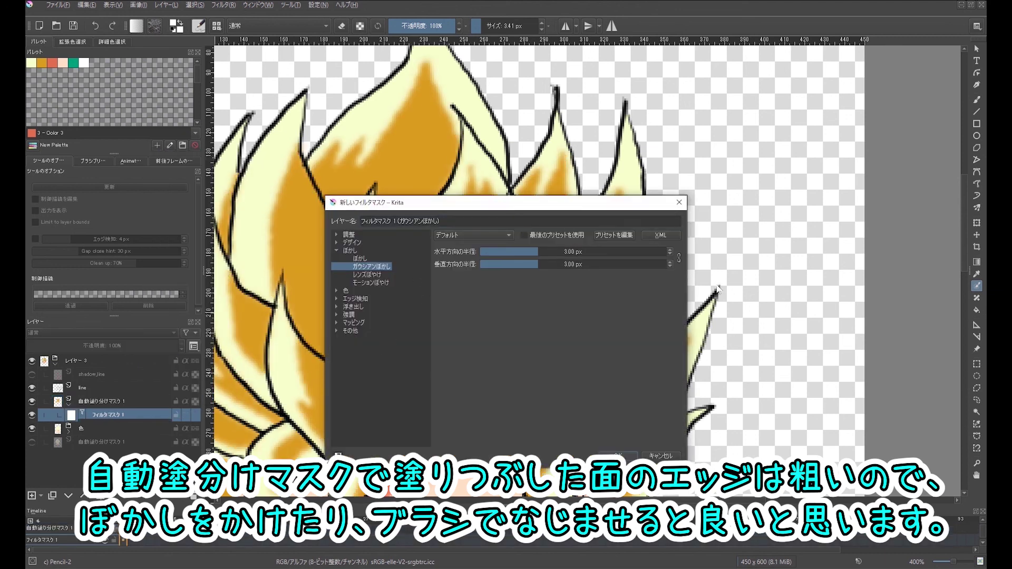
pyautogui.click(627, 459)
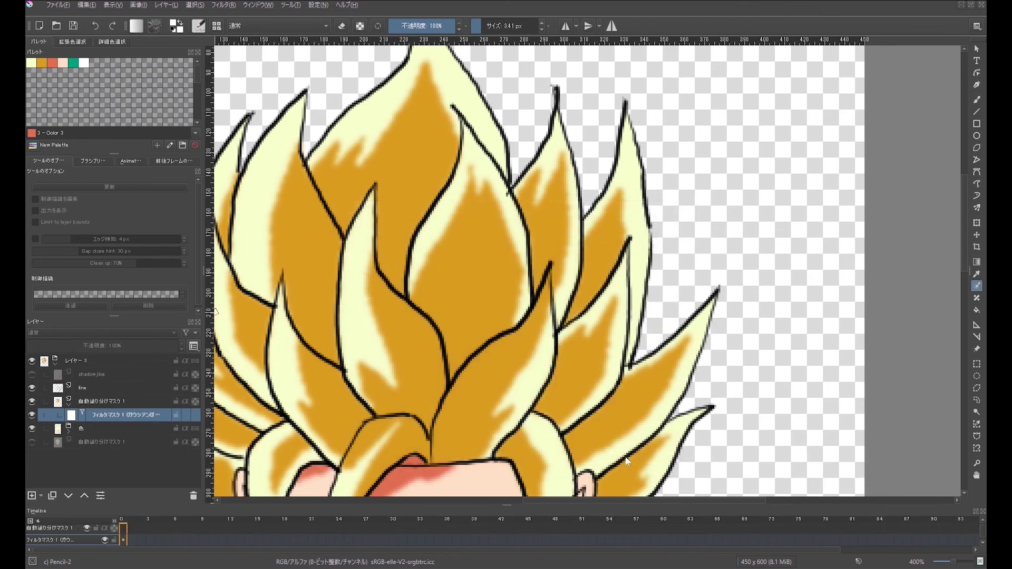
pyautogui.scroll(-2, 521, 422)
pyautogui.scroll(1, 521, 421)
pyautogui.scroll(-1, 521, 421)
pyautogui.scroll(-1, 521, 422)
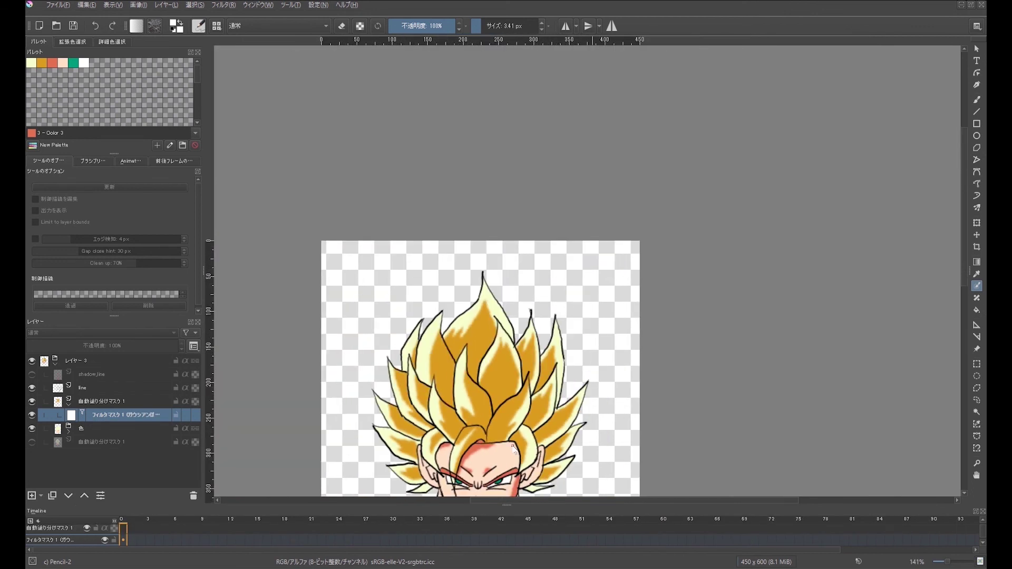
# Set the shadow layer's blending mode to 乗算 (Multiply) and its opacity to 72%
pyautogui.moveTo(521, 422); pyautogui.dragTo(512, 274)
pyautogui.press('pageup')
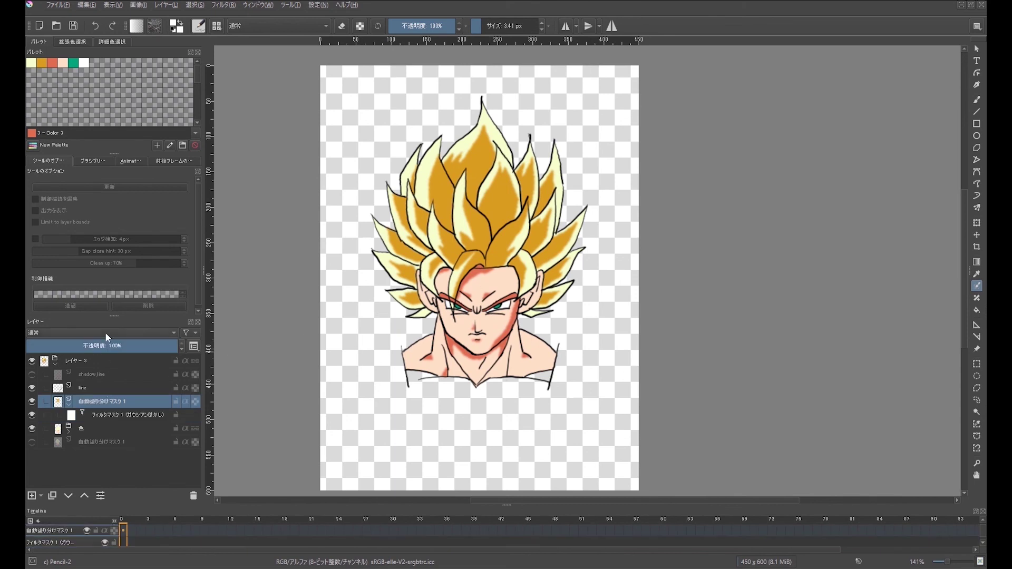
pyautogui.click(62, 330)
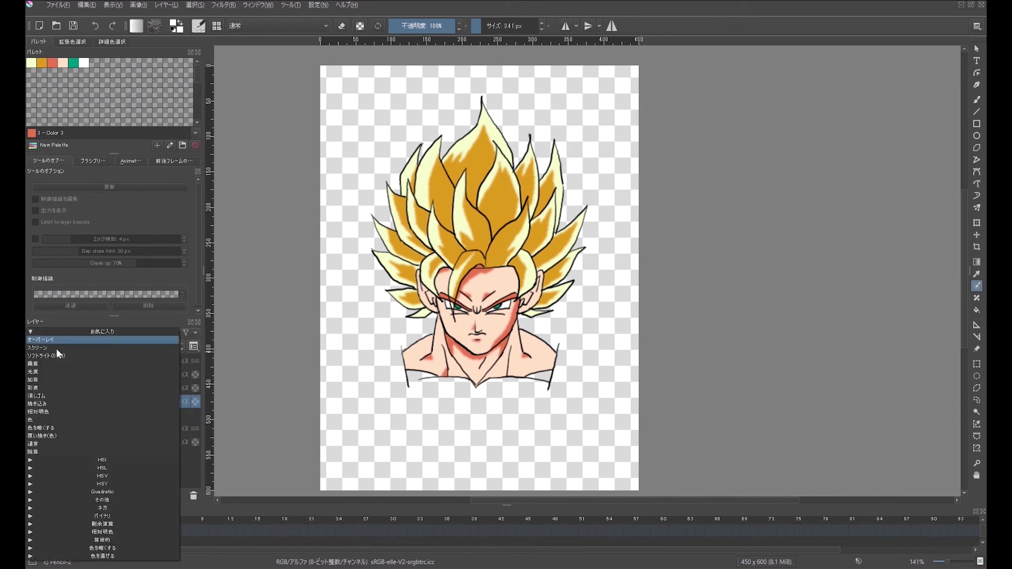
pyautogui.click(50, 363)
pyautogui.click(128, 348)
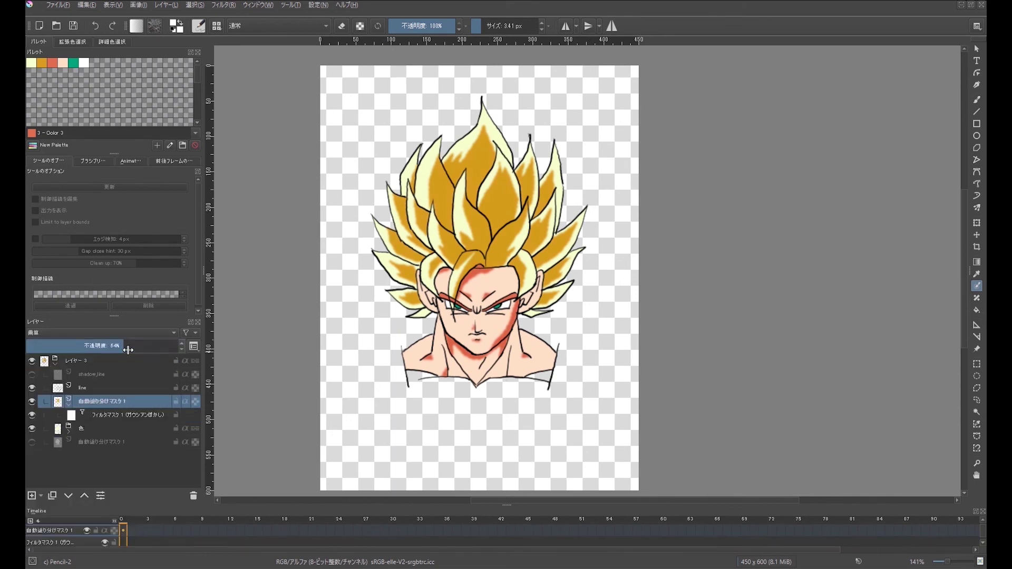
pyautogui.scroll(6, 128, 348)
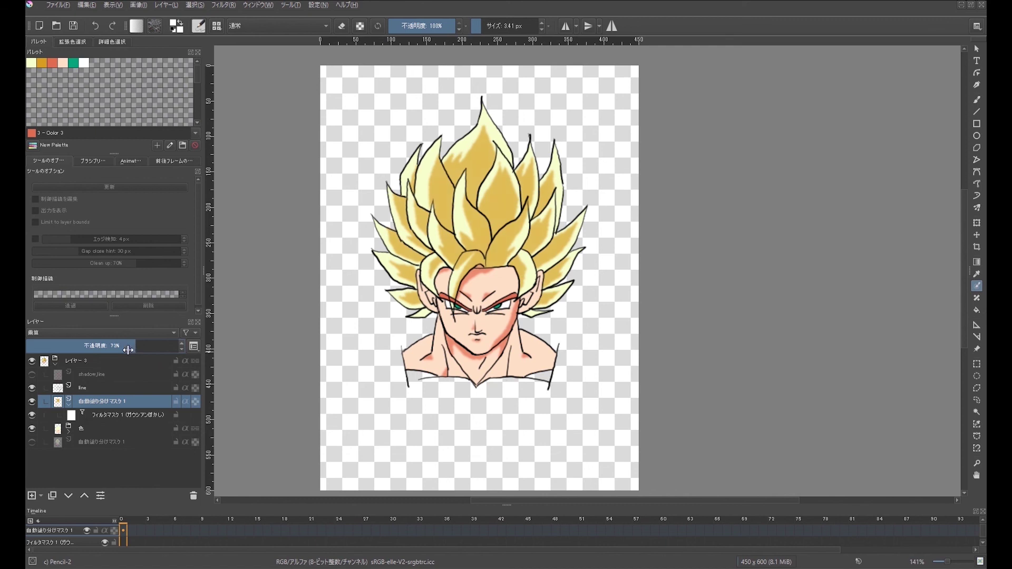
pyautogui.scroll(1, 511, 291)
pyautogui.scroll(1, 511, 291)
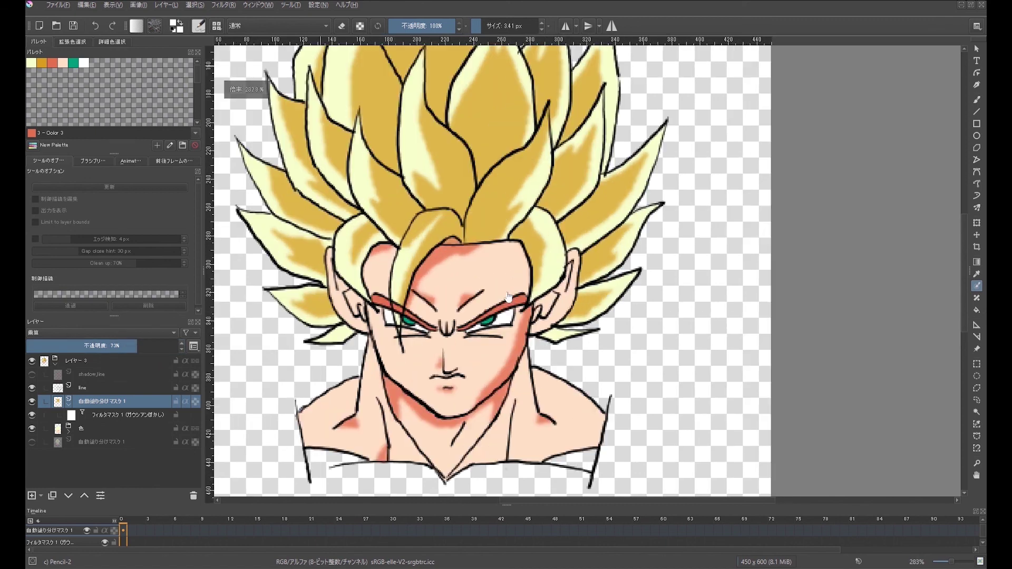
# Switch to the Airbrush Soft brush in eraser mode at a 19.39 px size
pyautogui.press('b')
pyautogui.press('e')
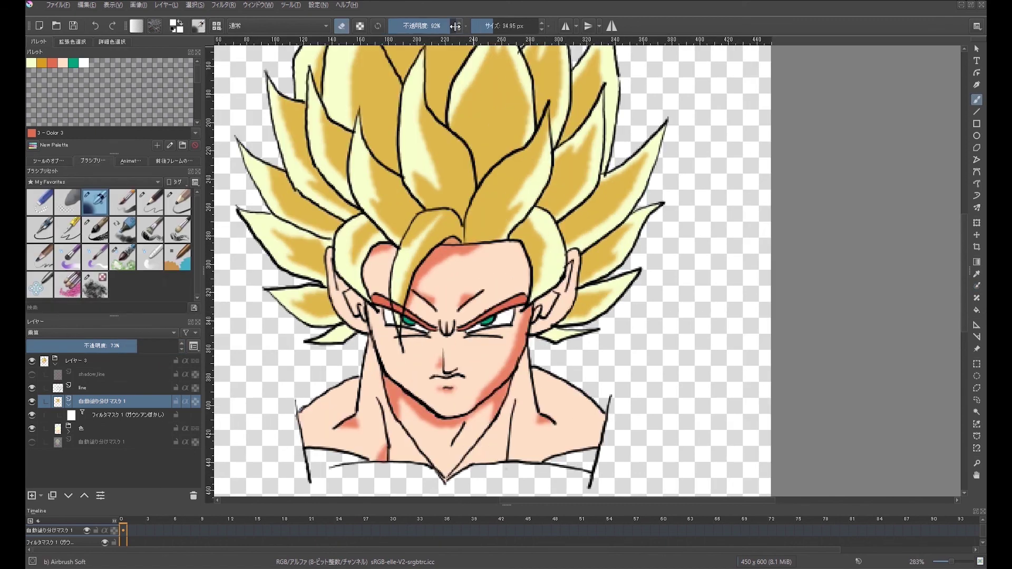
pyautogui.click(466, 29)
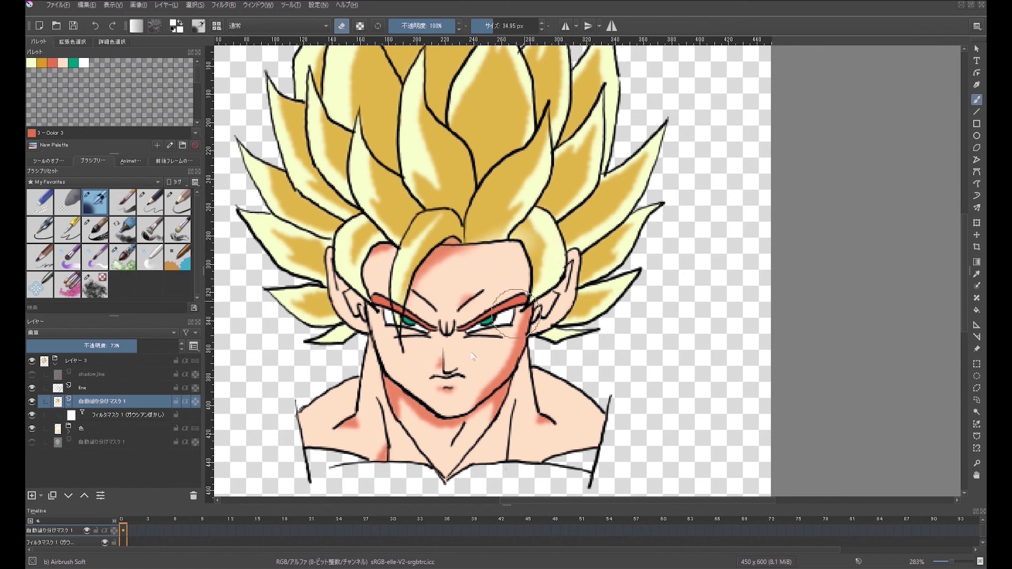
pyautogui.moveTo(464, 376); pyautogui.dragTo(449, 376)
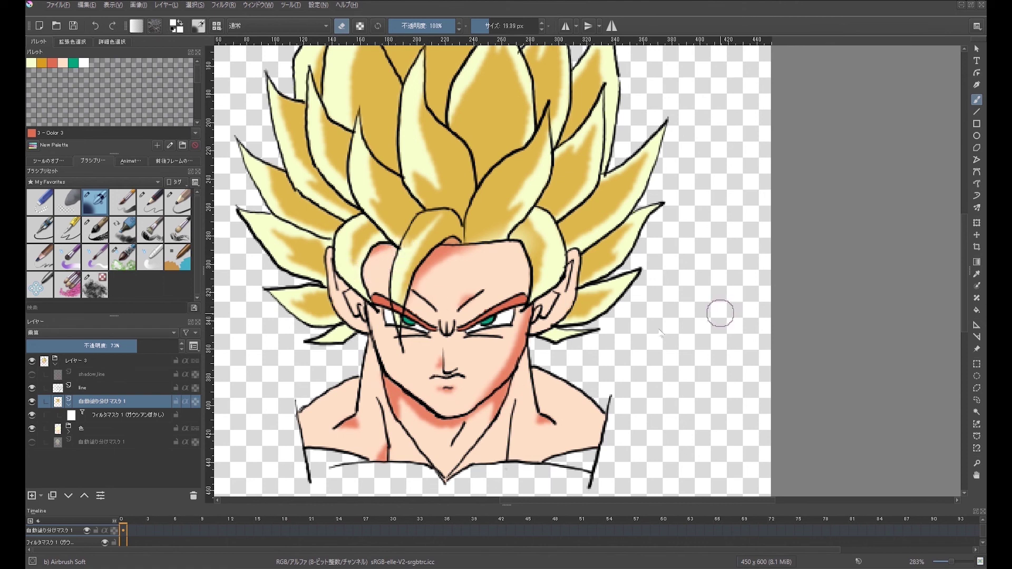
pyautogui.scroll(-1, 657, 330)
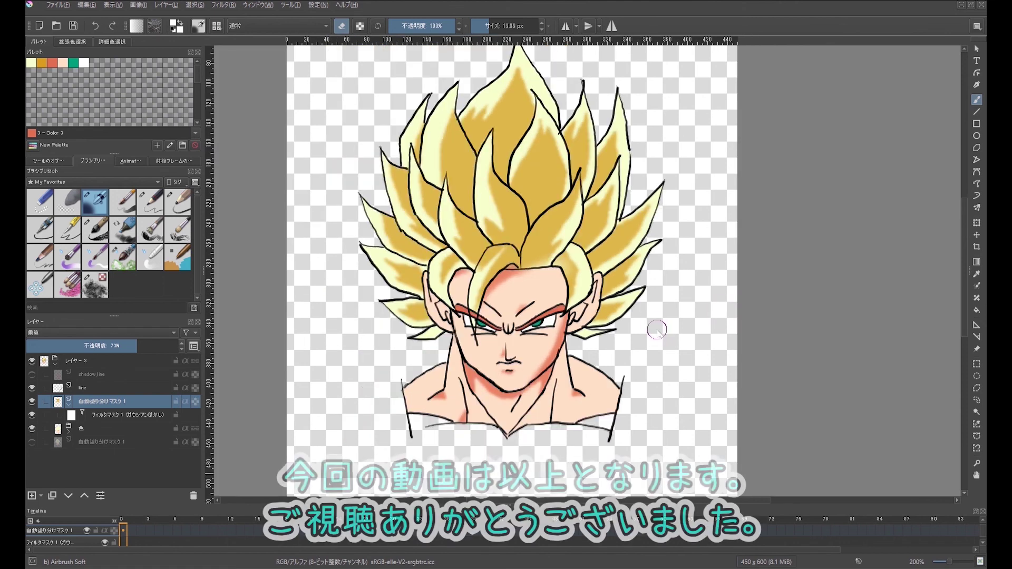